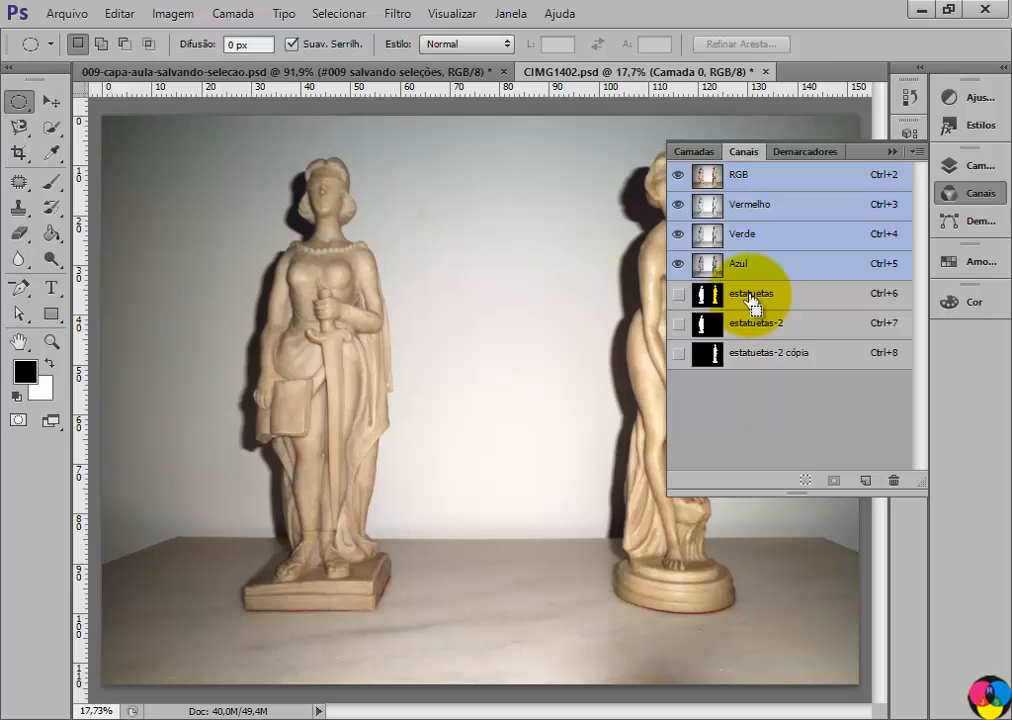
Load the estatuetas channel as a selection and convert it into a work path with a tolerance of 2,0 pixels
left_click(752, 300, "ctrl")
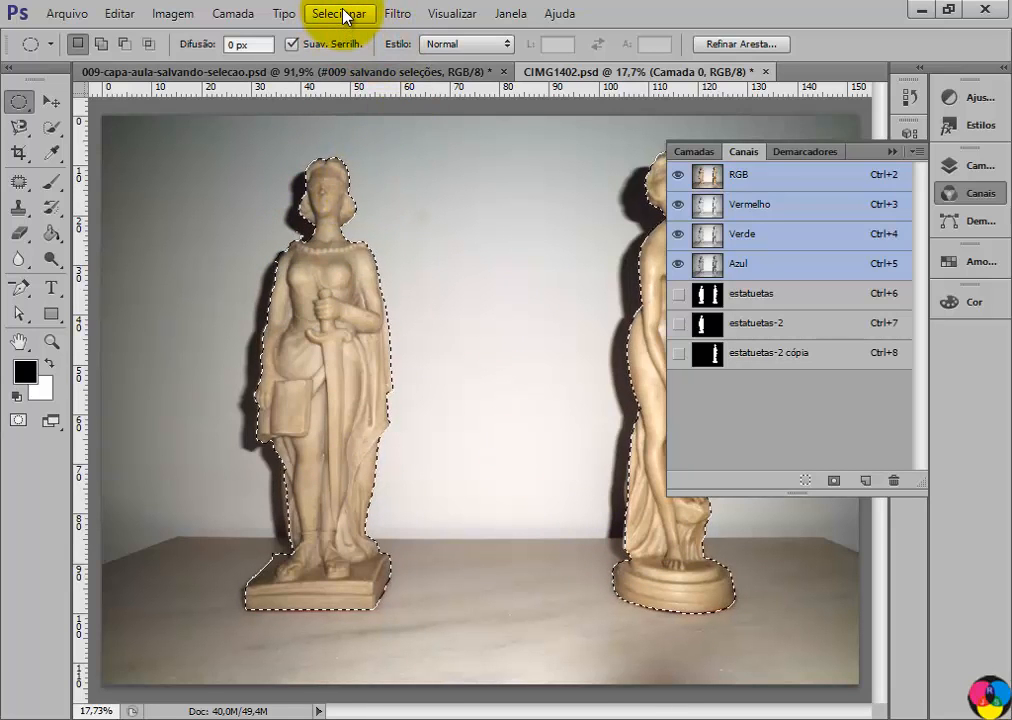
left_click(804, 152)
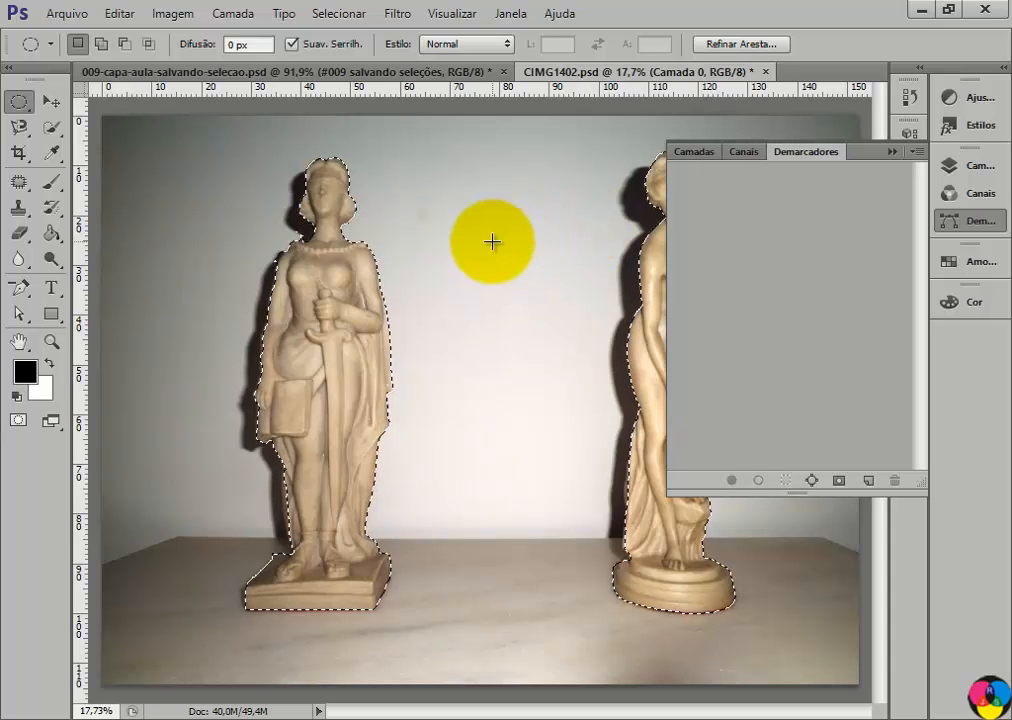
left_click(919, 153)
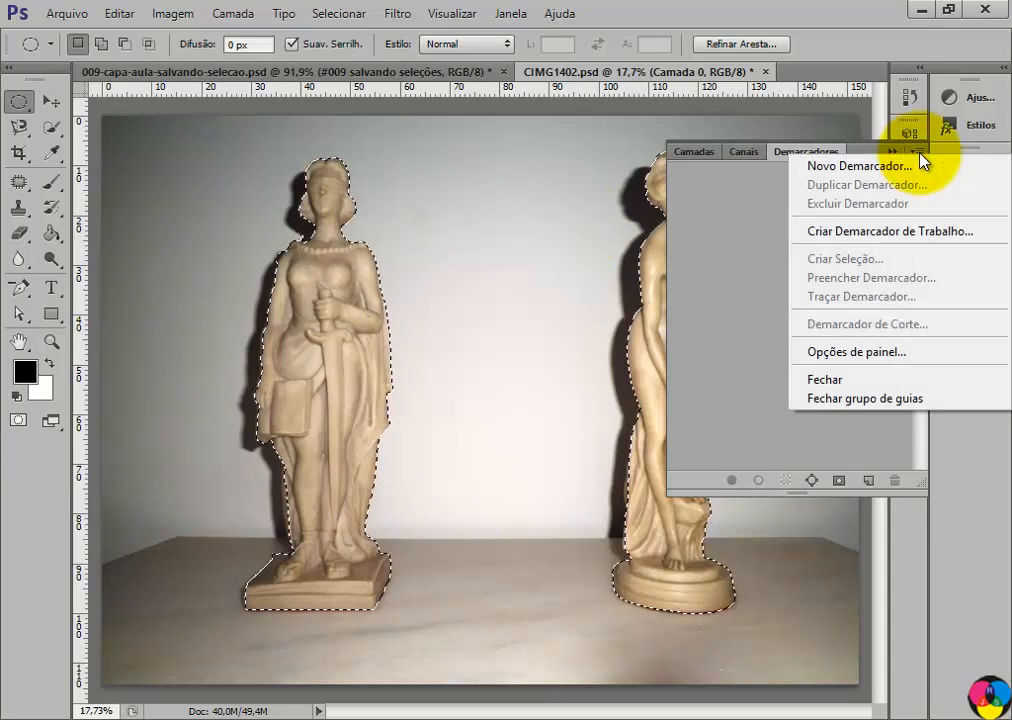
left_click(870, 234)
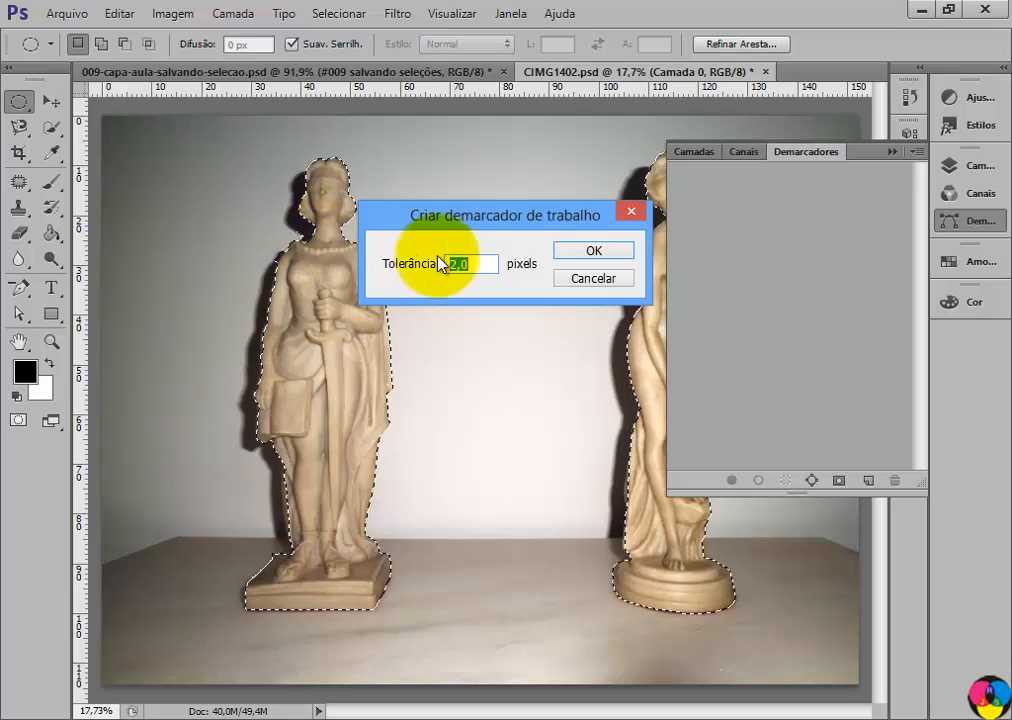
left_click(602, 254)
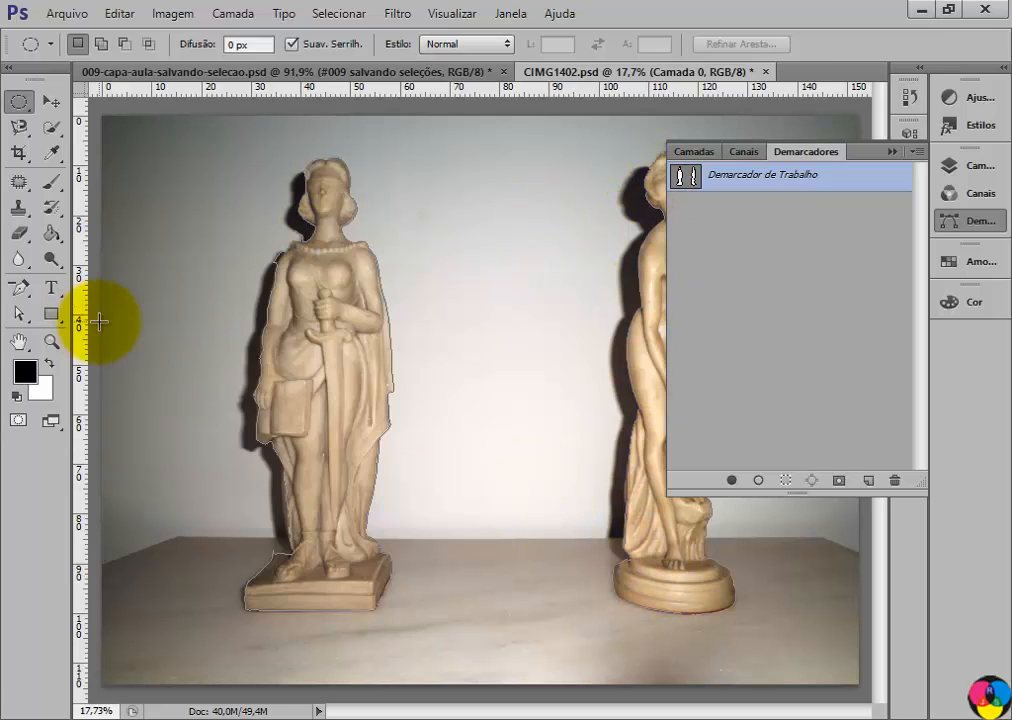
Select the sword-bearing statue's outline with the Path Selection tool and save the work path as "estatuetas"
left_click(18, 317)
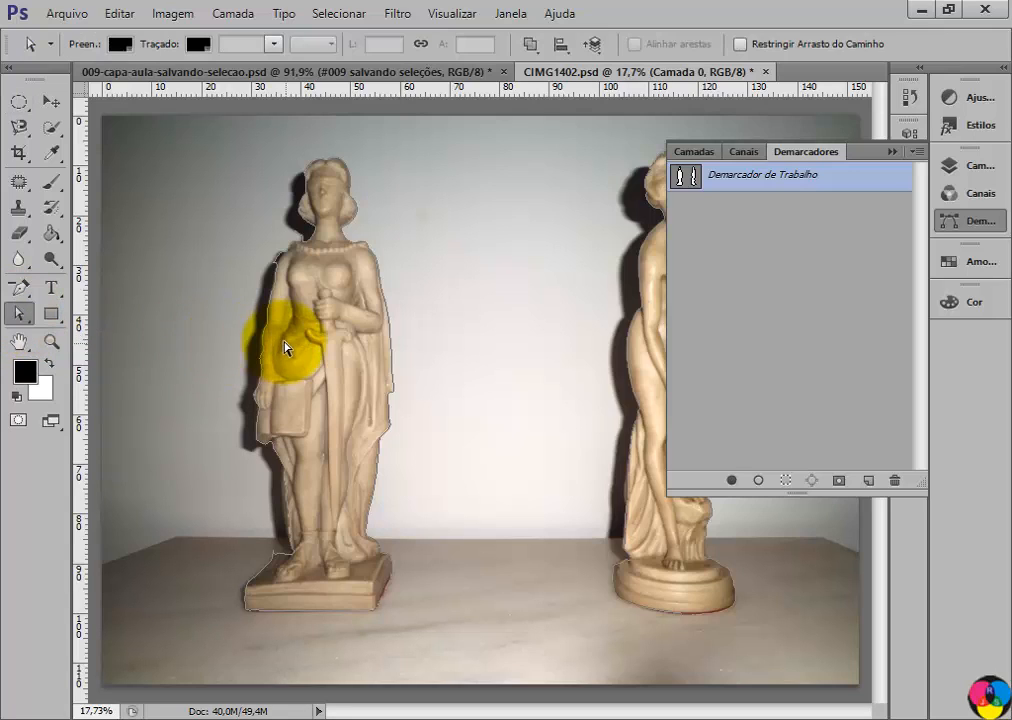
left_click(265, 335)
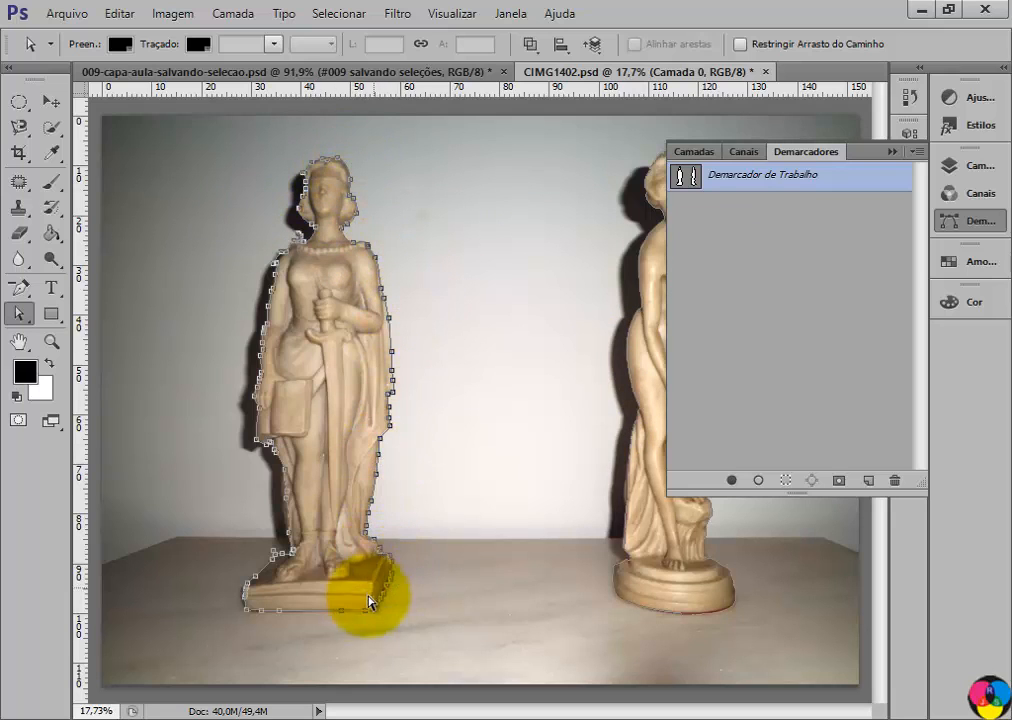
double_click(751, 178)
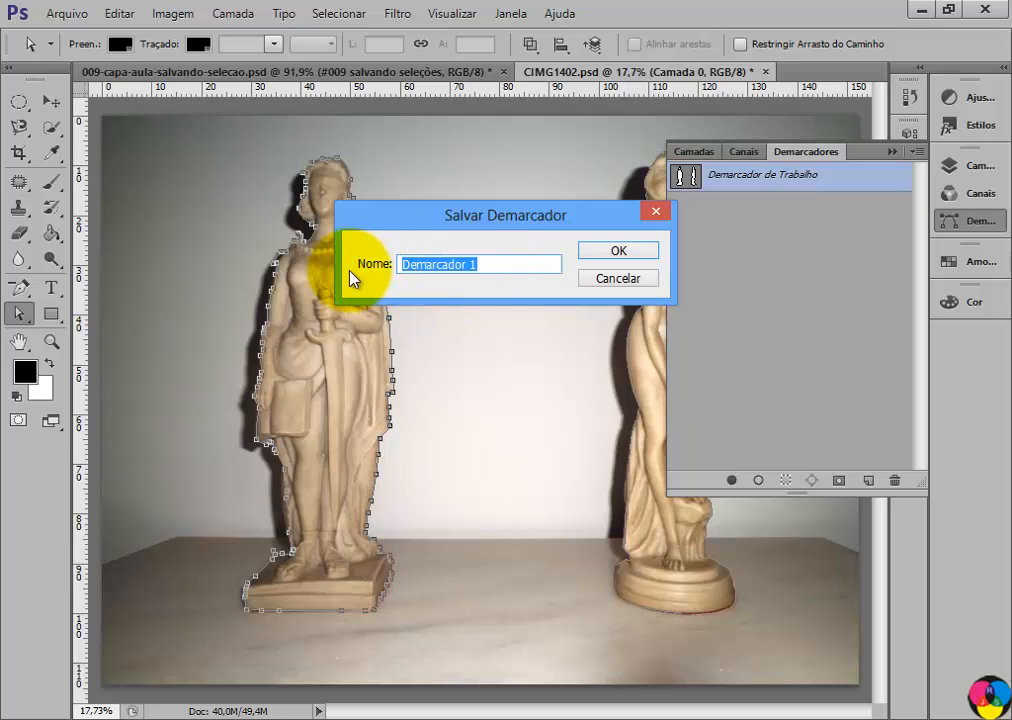
type("estat")
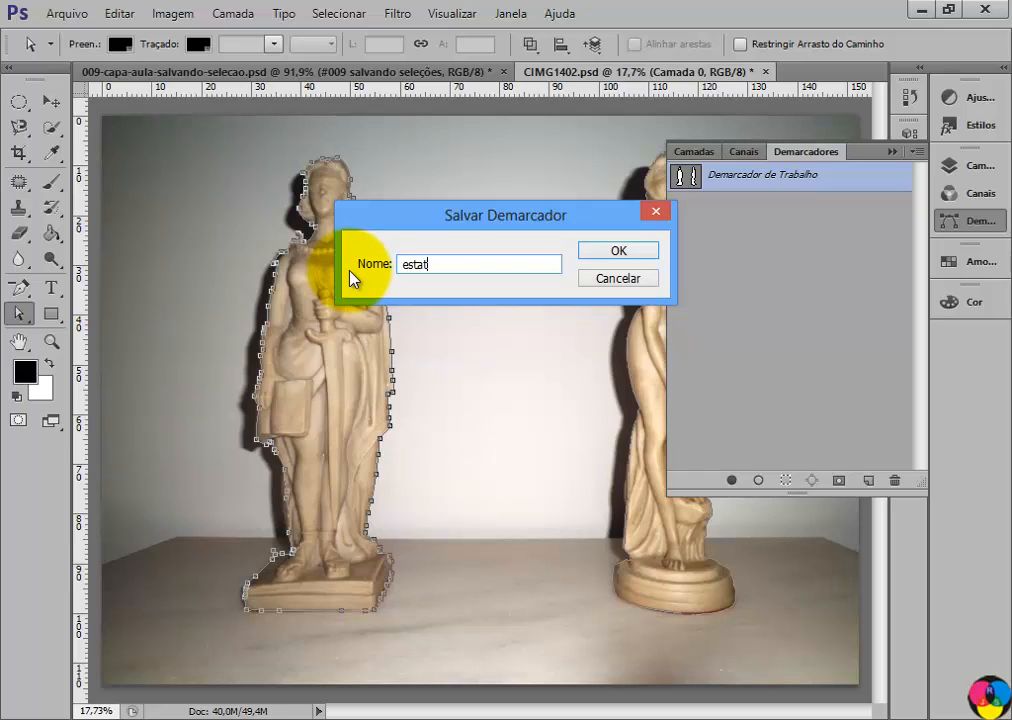
type("uetas")
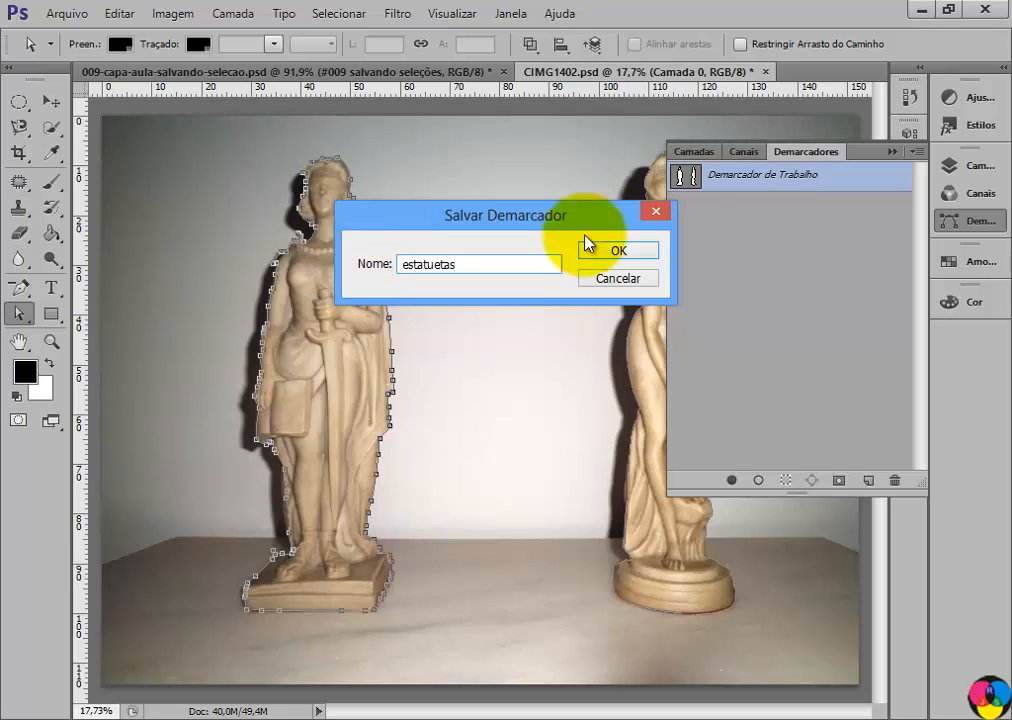
left_click(618, 251)
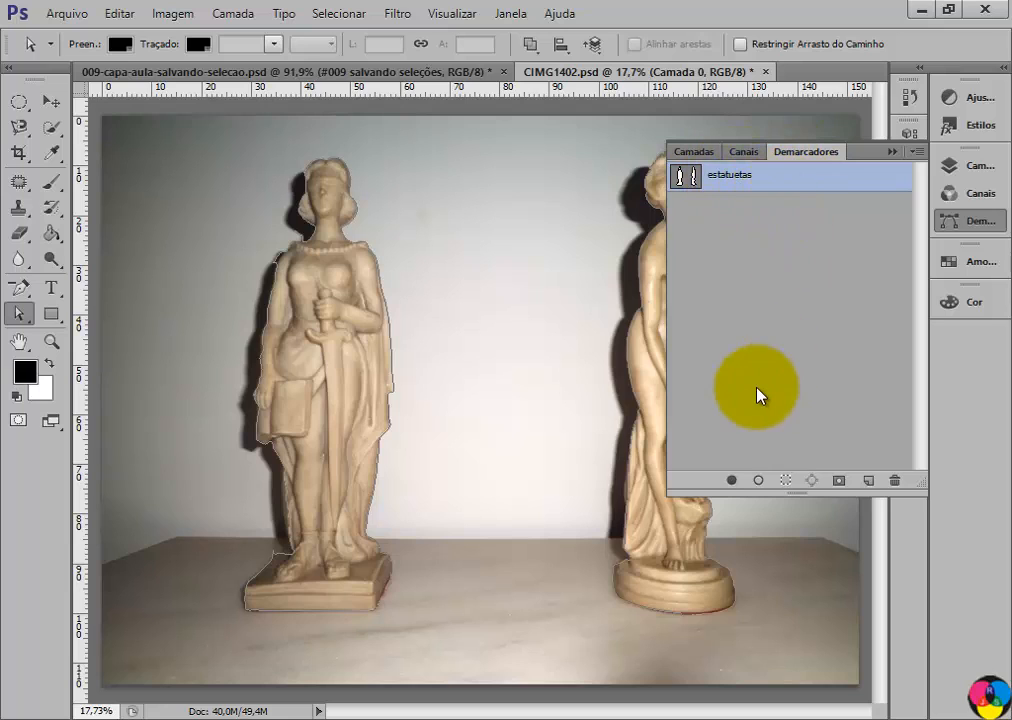
Load the estatuetas path as a selection and clear that selection again
left_click(787, 484)
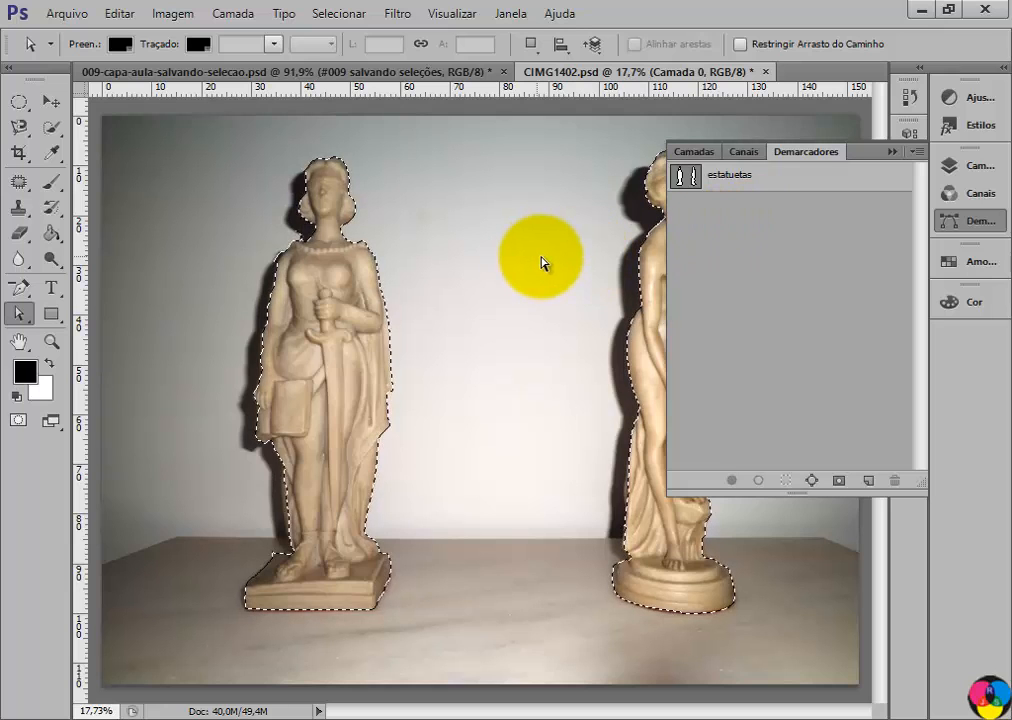
left_click(15, 104)
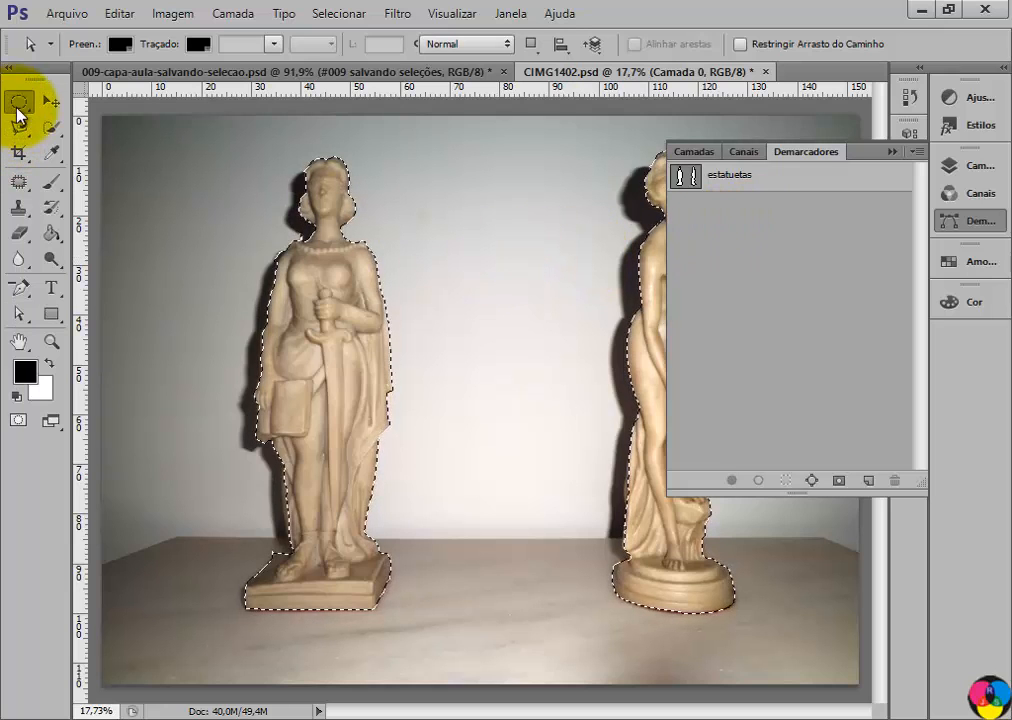
left_click(491, 228)
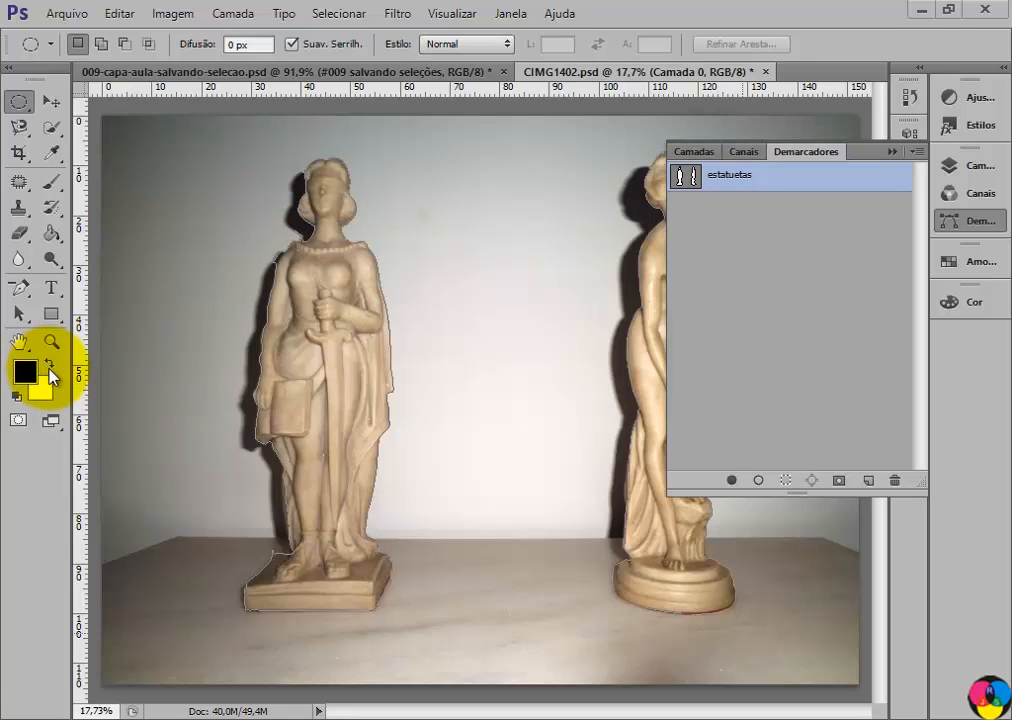
Examine the estatuetas path up close around the sword-bearing statue's head, neck and shoulder
key("d")
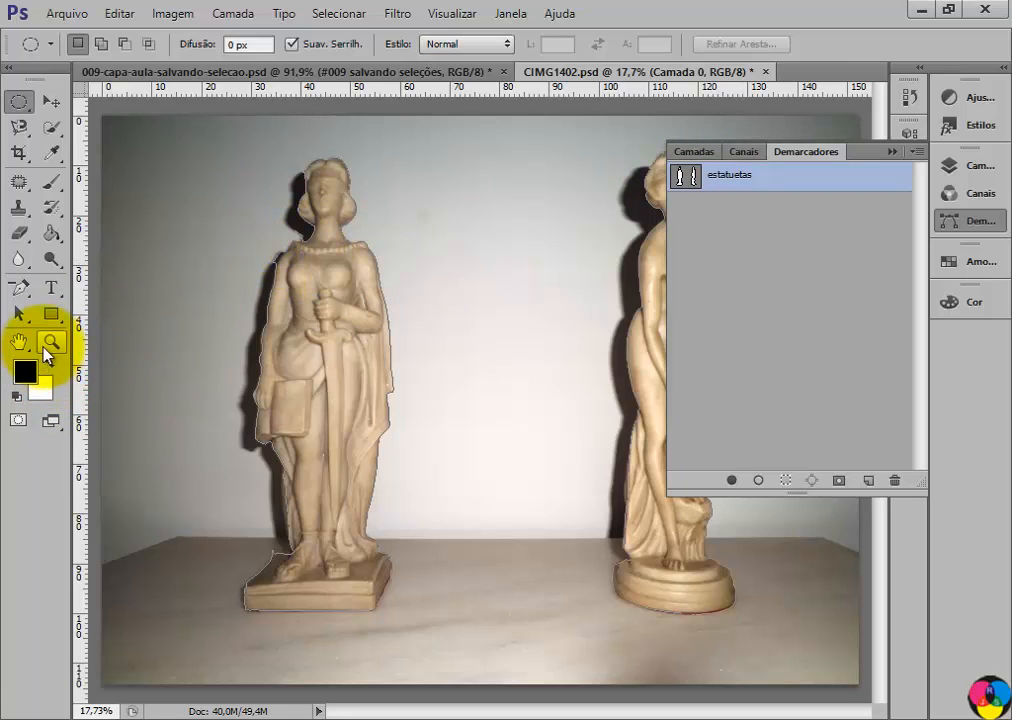
left_click(51, 344)
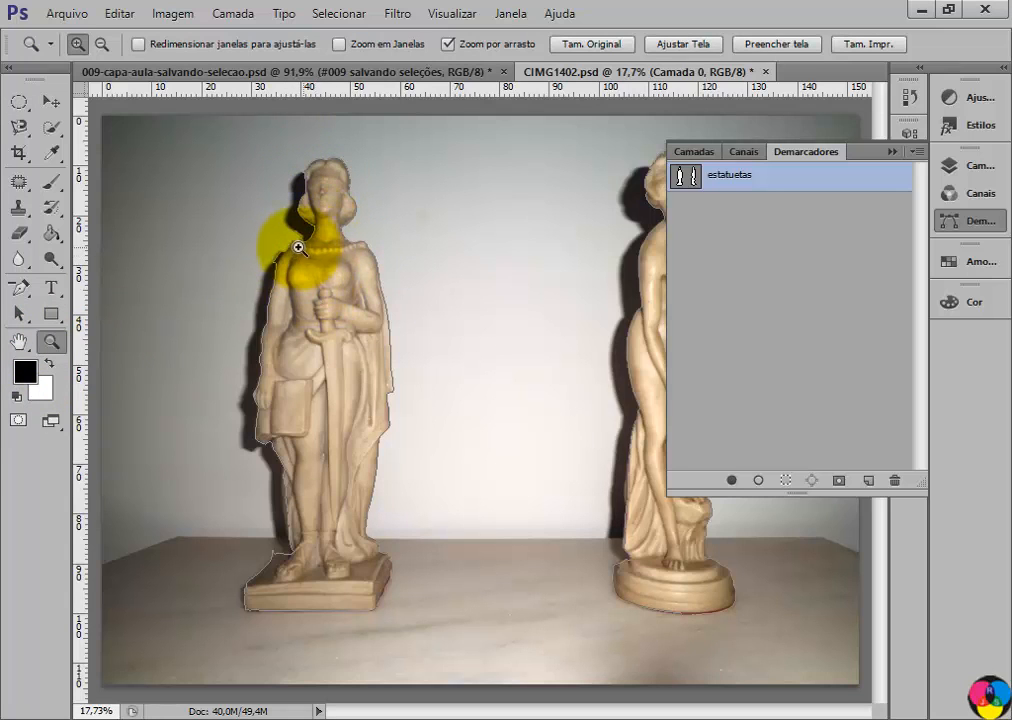
left_click(293, 246)
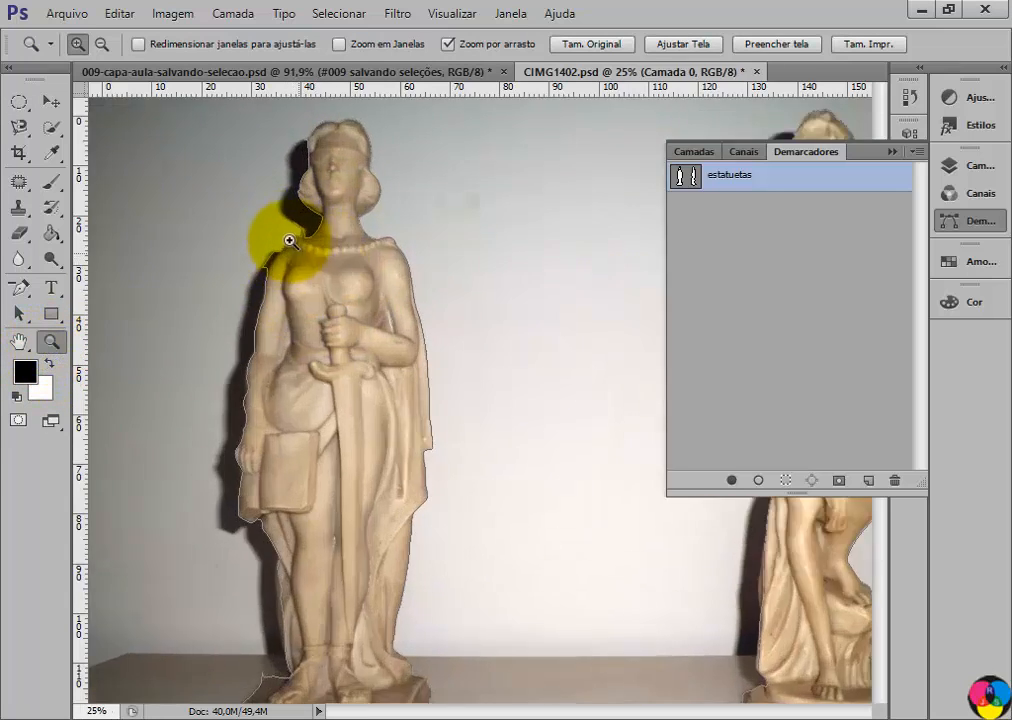
left_click(297, 242)
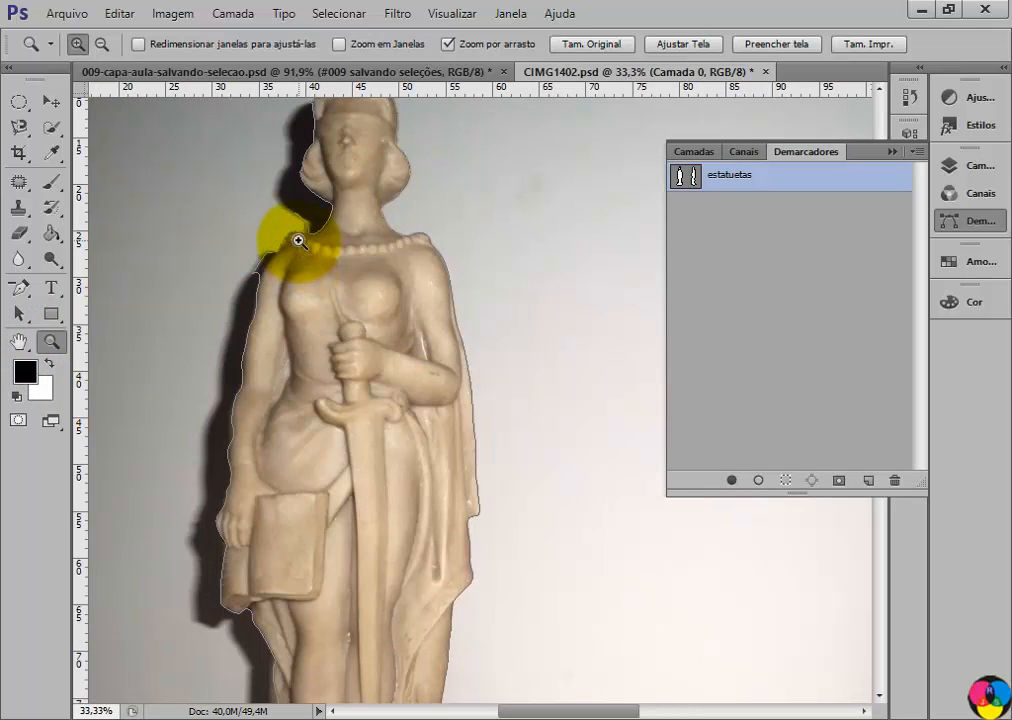
left_click(301, 240)
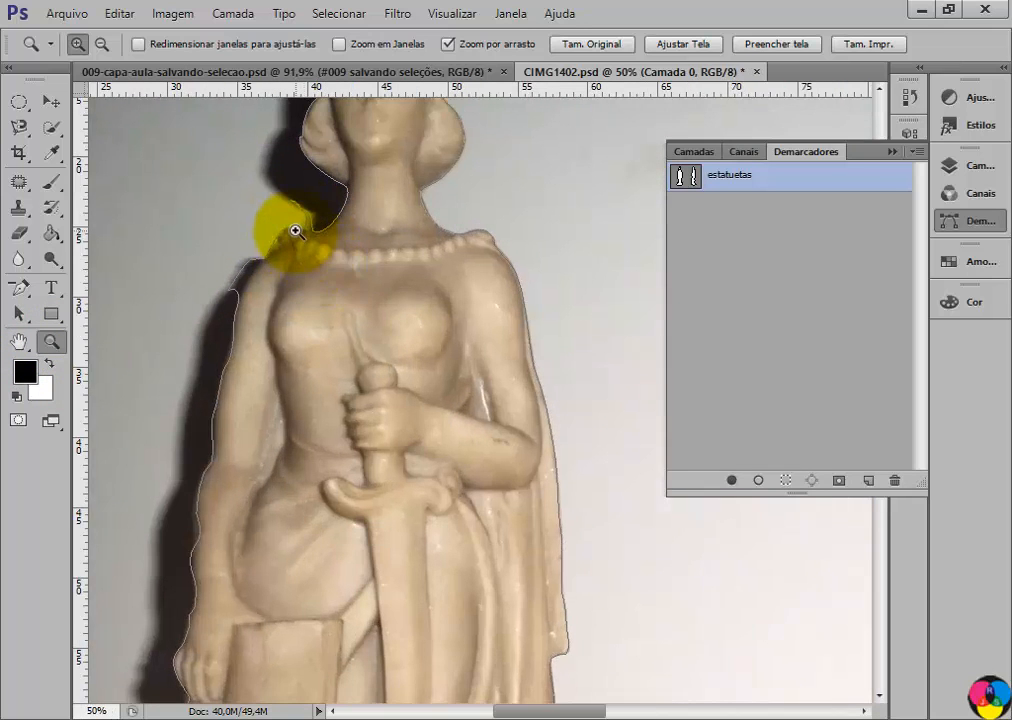
left_click(296, 231)
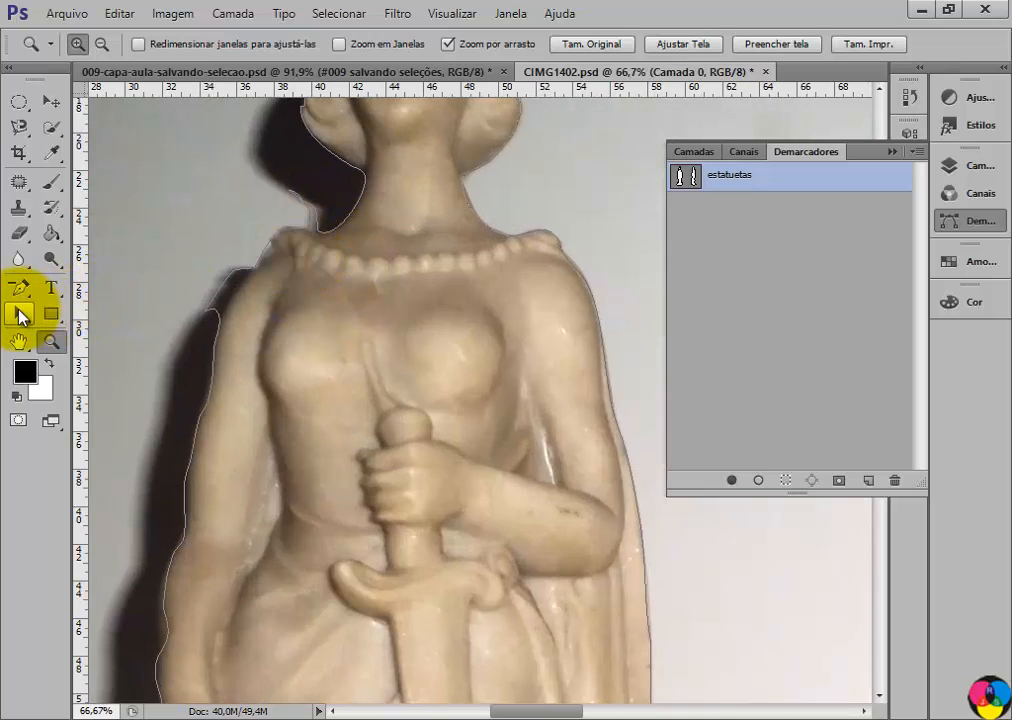
left_click_drag(22, 318, 99, 310)
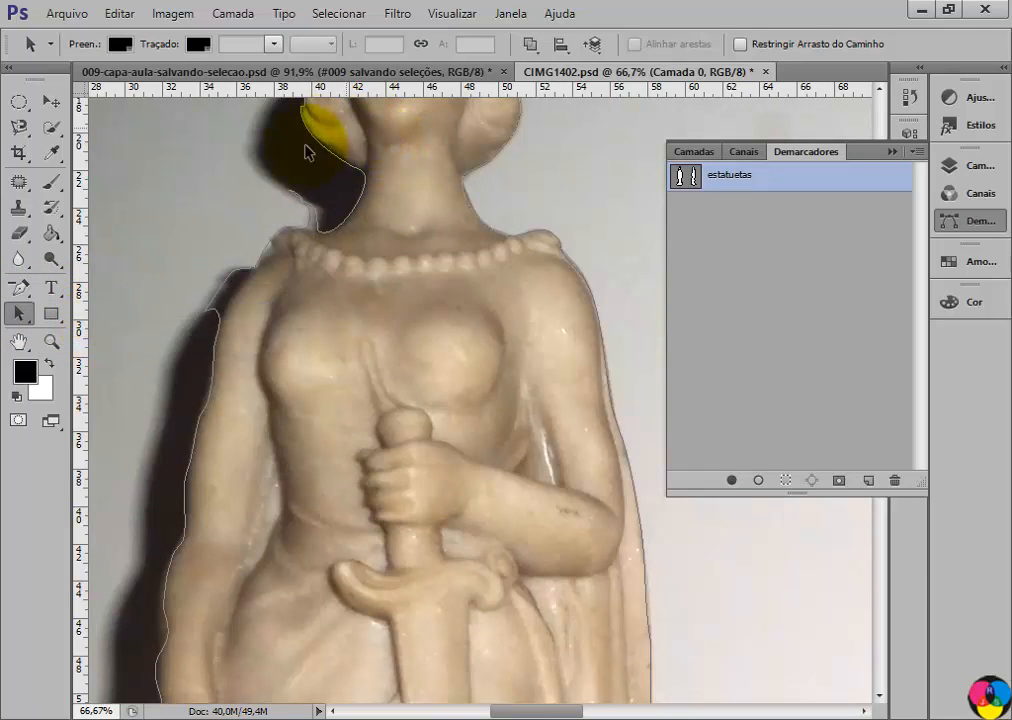
left_click_drag(307, 151, 260, 273)
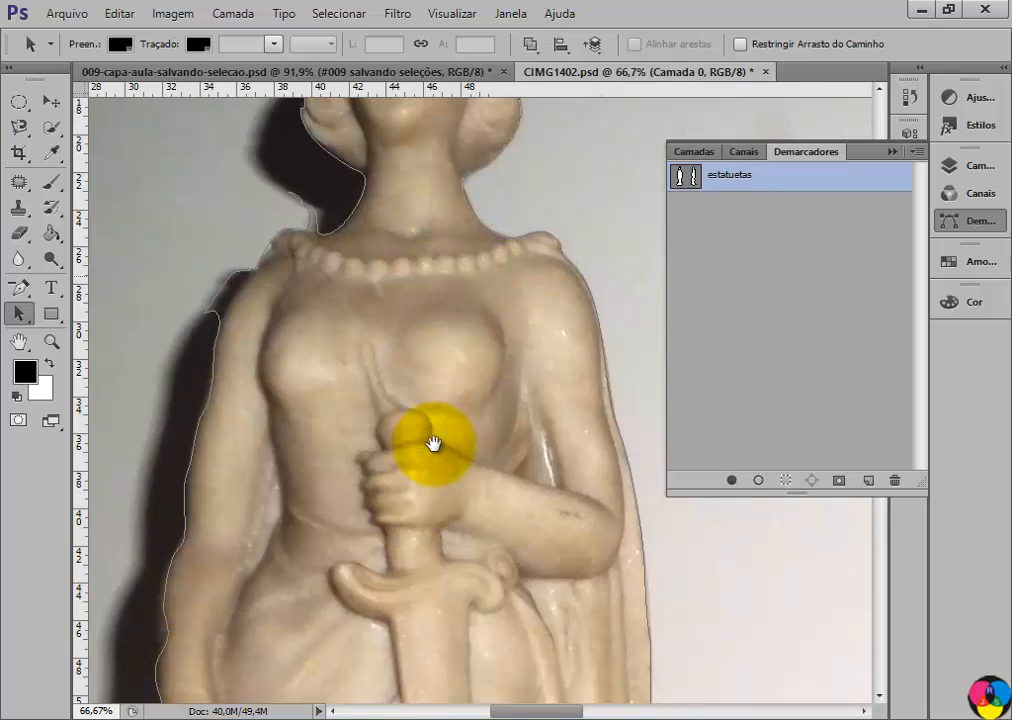
scroll(432, 443, "up", 6)
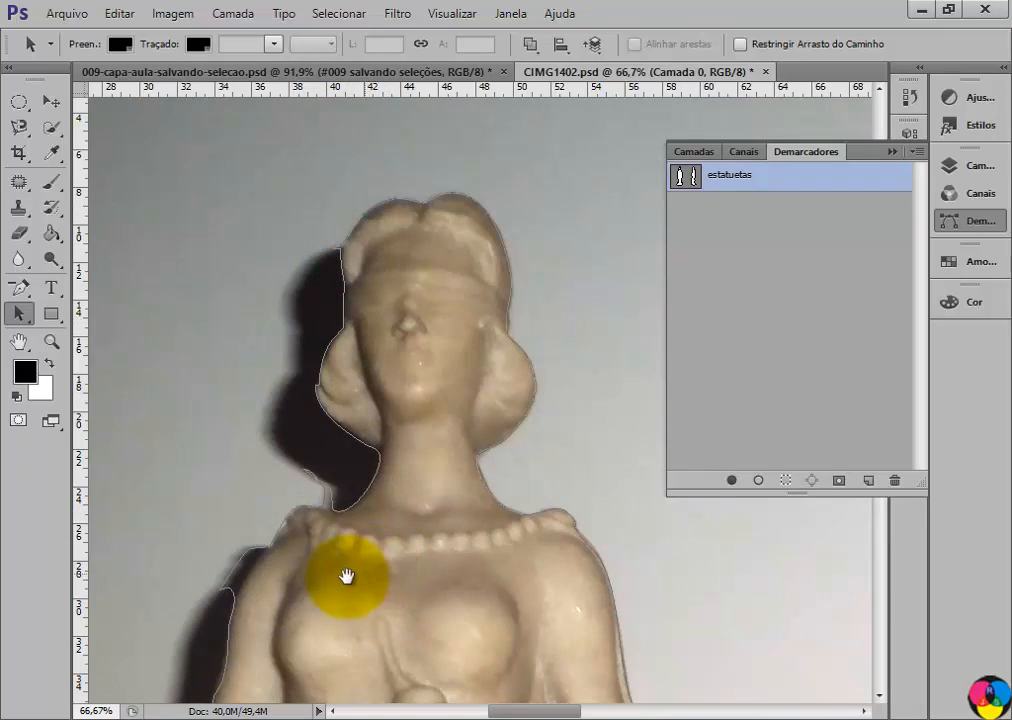
left_click_drag(346, 527, 362, 330)
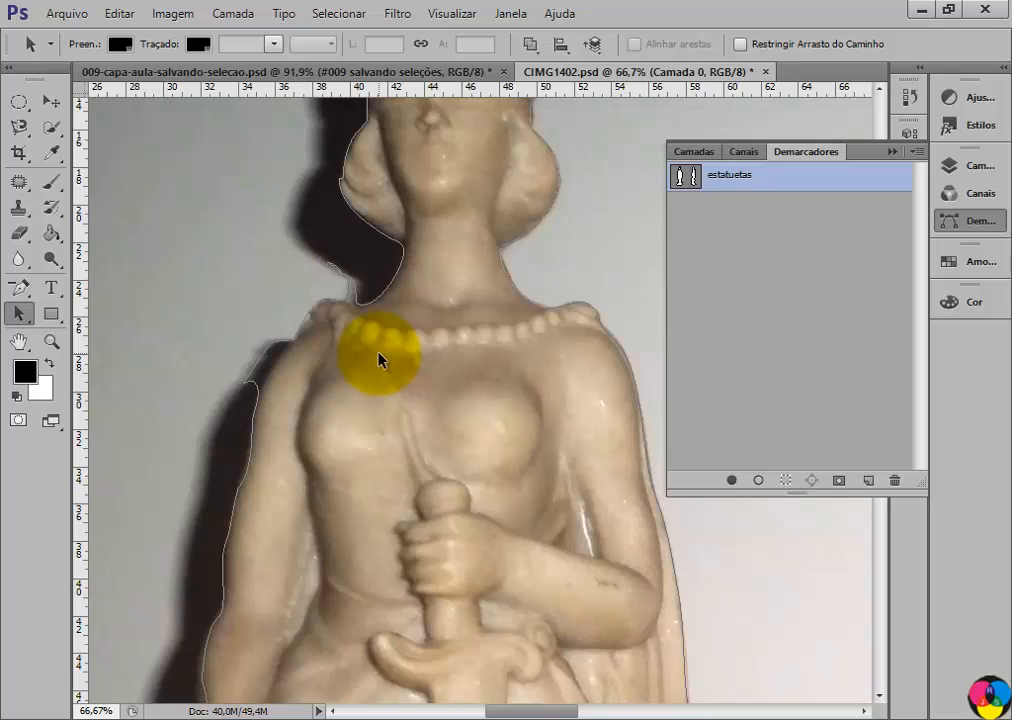
Select the sword-bearing statue's entire outline with the Path Selection tool and try moving it as a whole
left_click(18, 316)
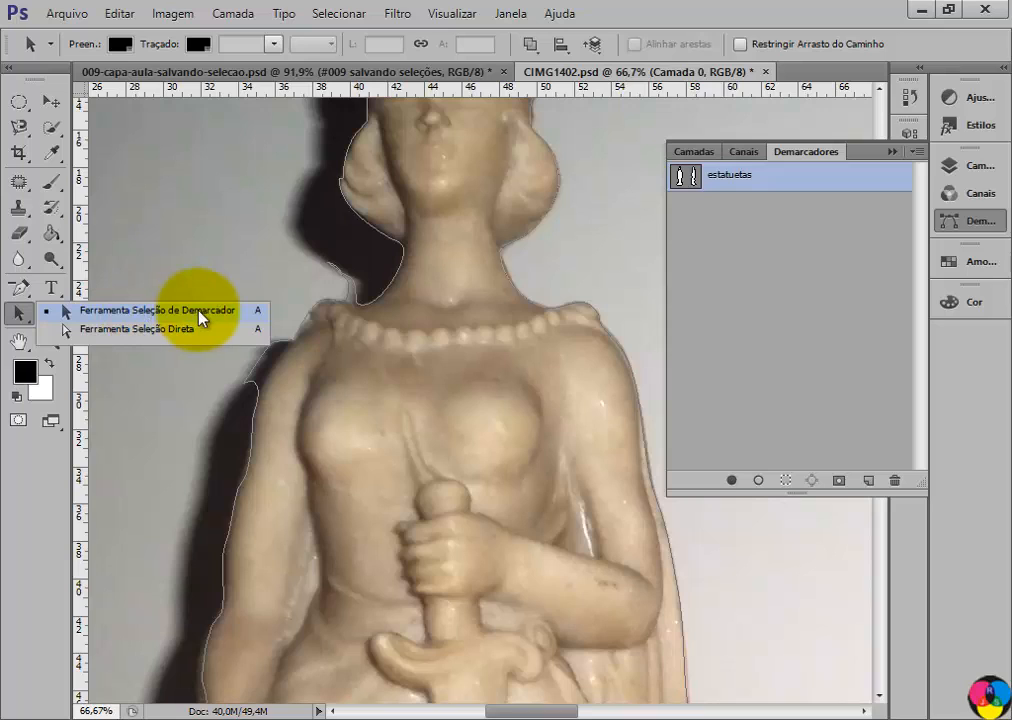
left_click(88, 313)
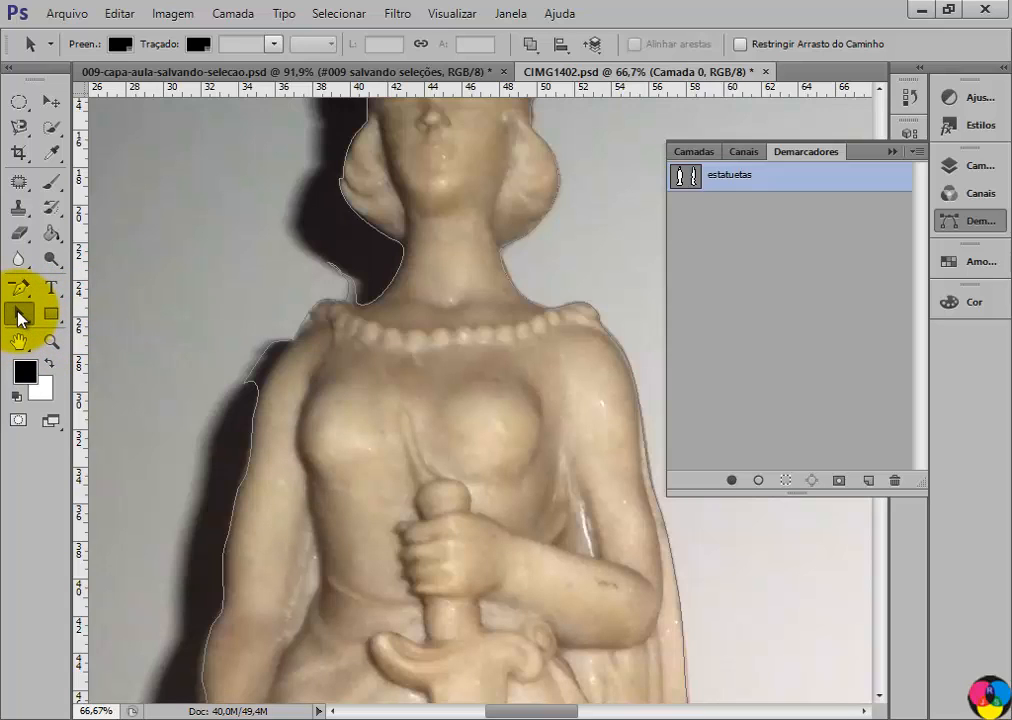
left_click(275, 352)
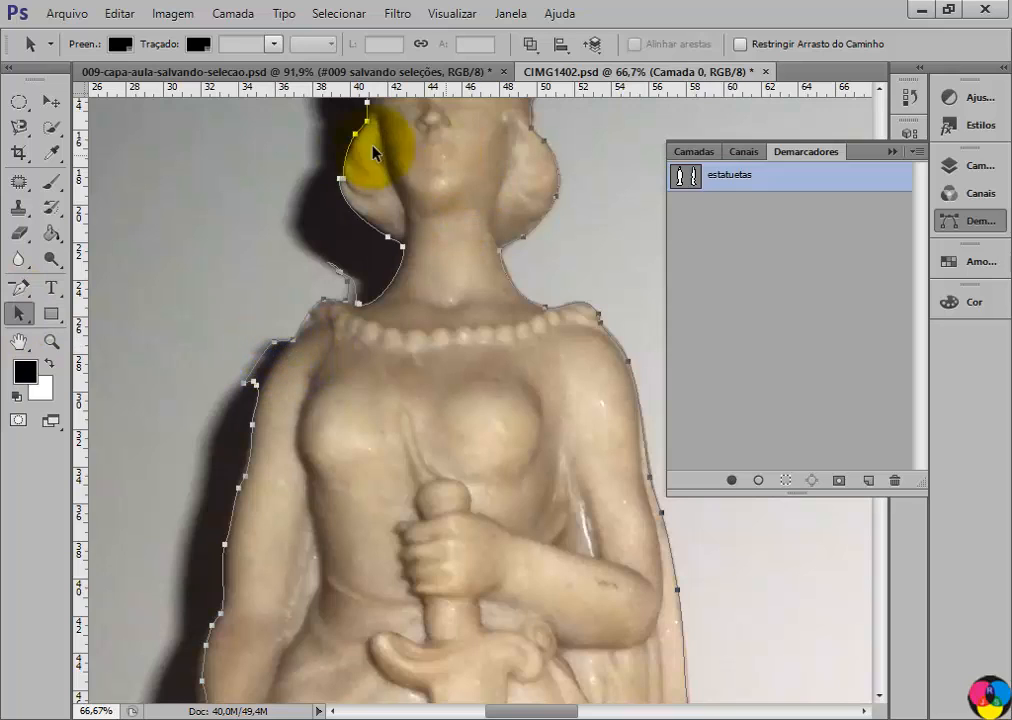
left_click(260, 360)
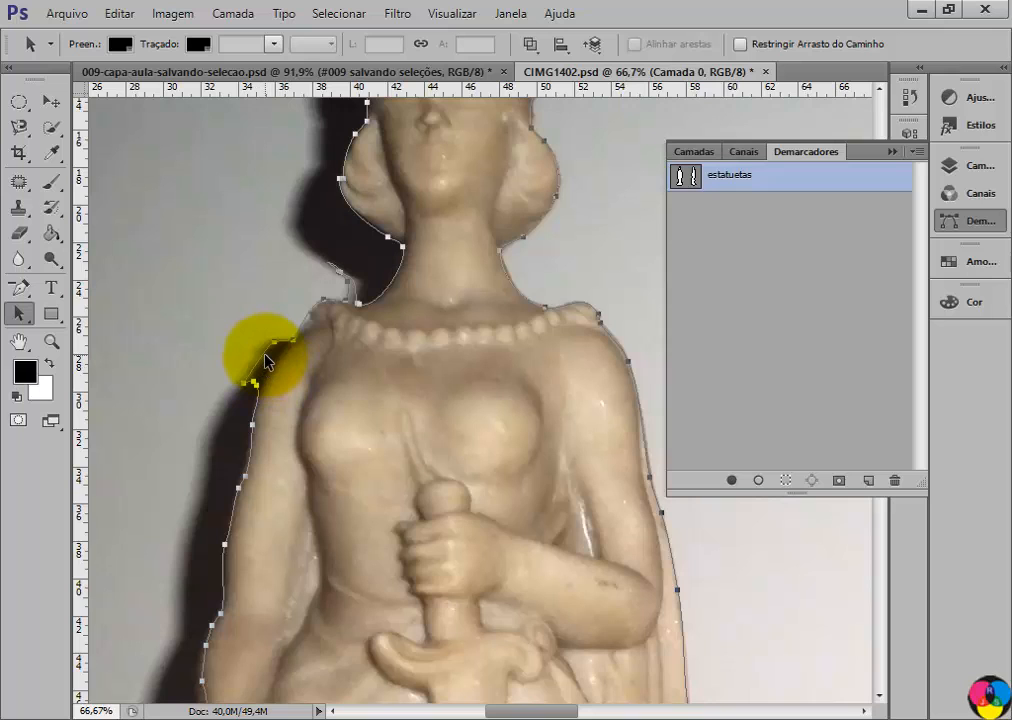
left_click_drag(267, 362, 268, 408)
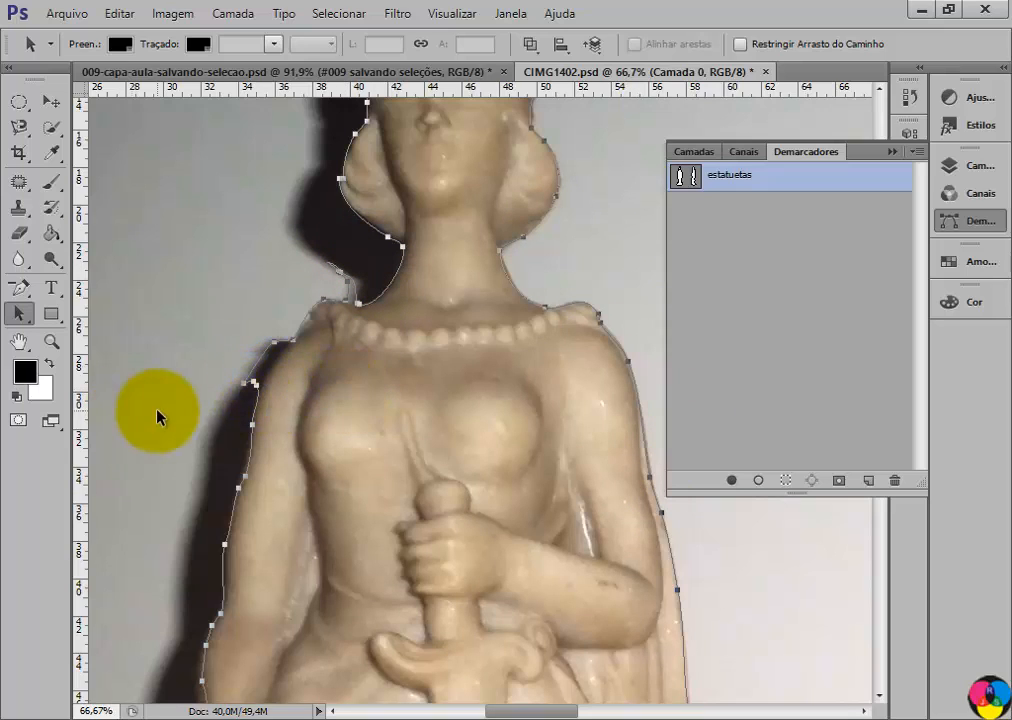
With the Direct Selection tool, reposition the anchor point on the sword-bearing statue's shadow-side shoulder and pull out its direction handles
left_click(17, 318)
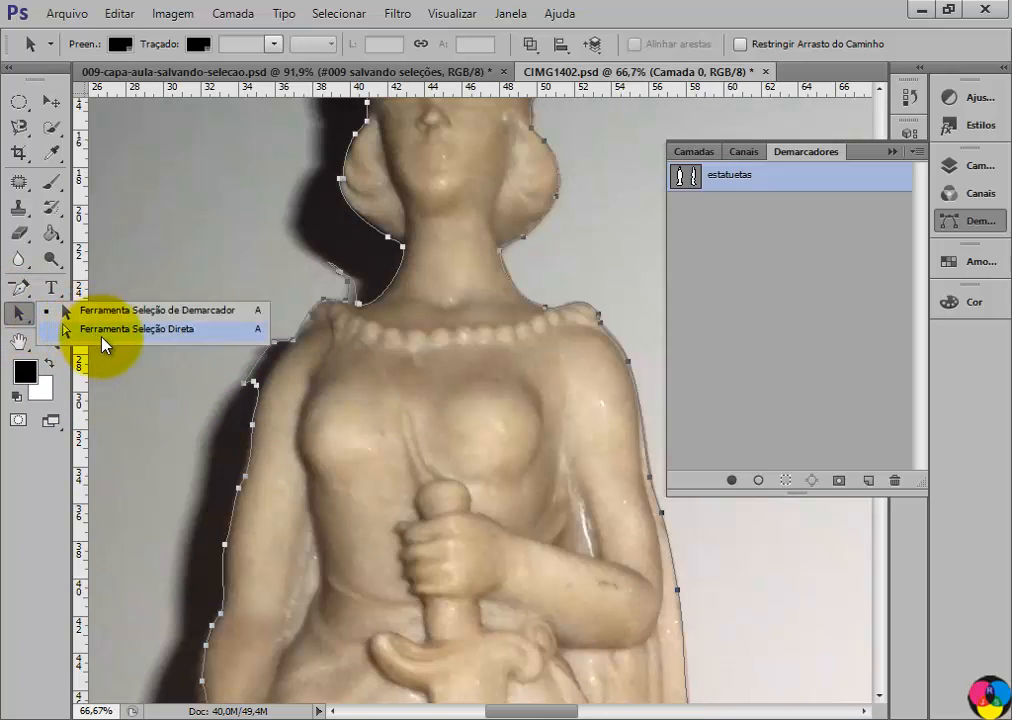
left_click(160, 339)
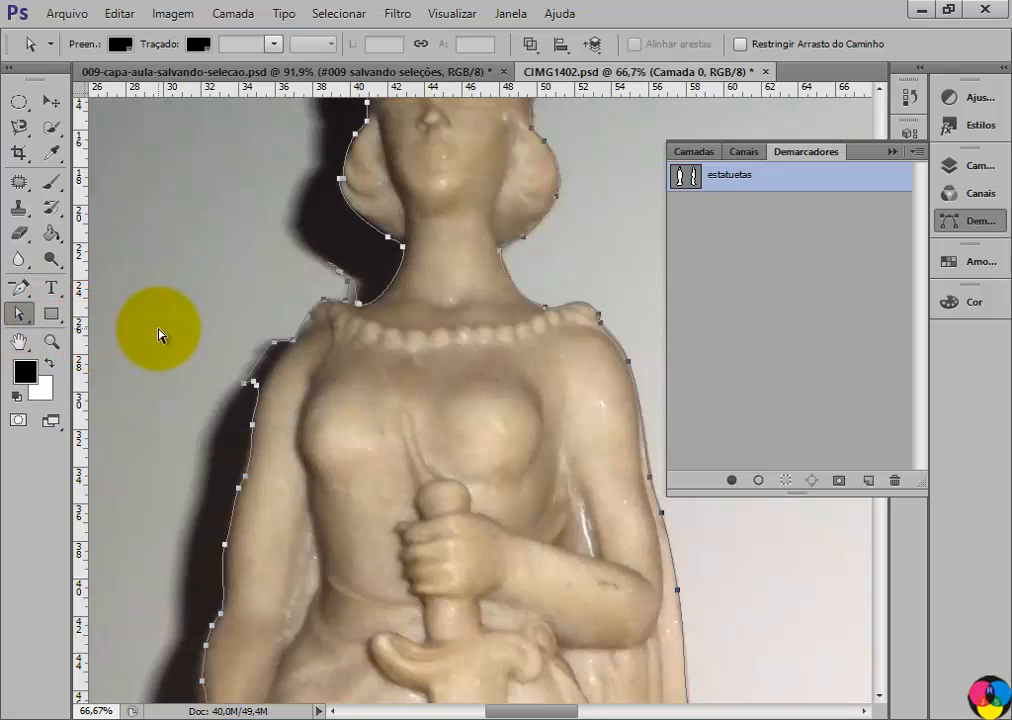
mouse_move(262, 380)
left_mouse_down()
mouse_move(264, 360)
mouse_move(268, 369)
mouse_move(257, 366)
mouse_move(276, 362)
left_mouse_up()
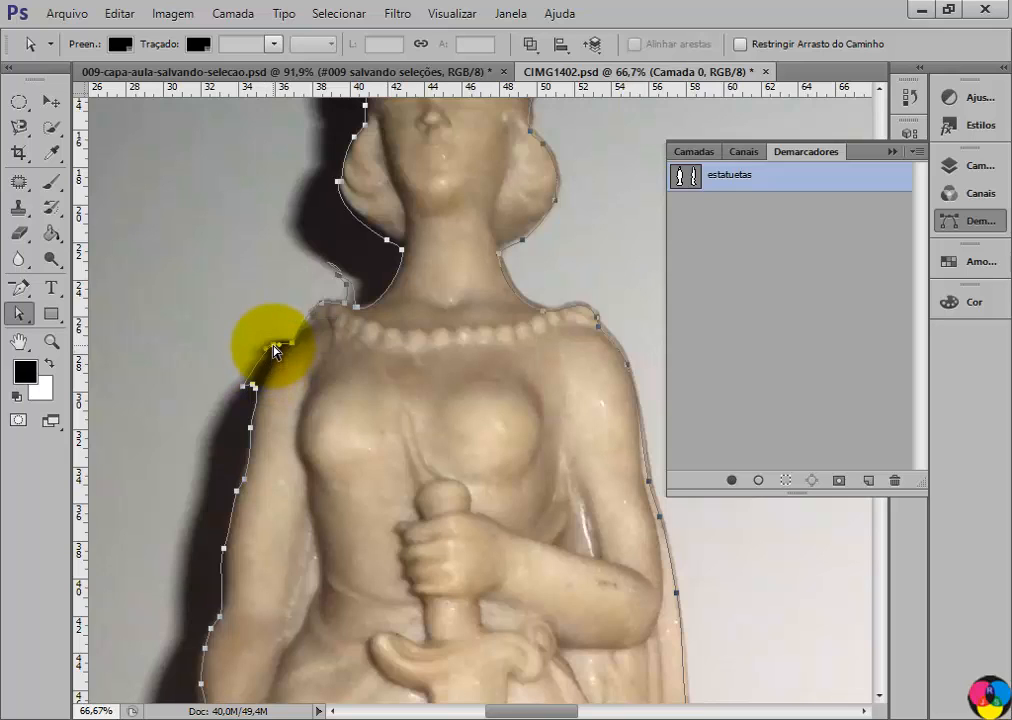
left_click_drag(276, 351, 268, 355)
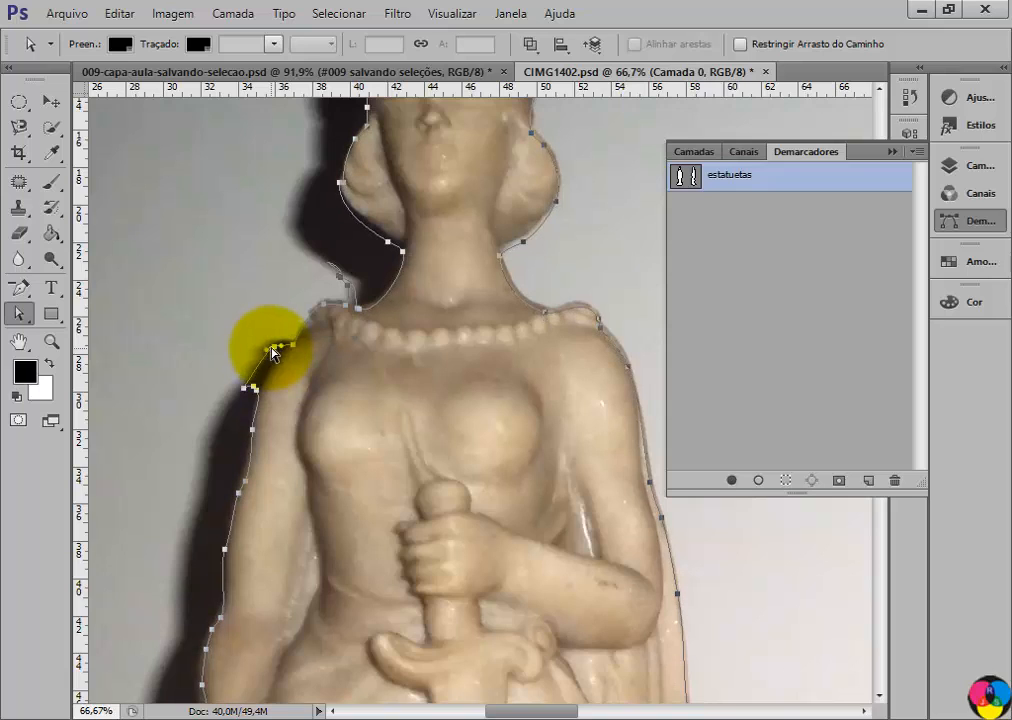
left_click(18, 313)
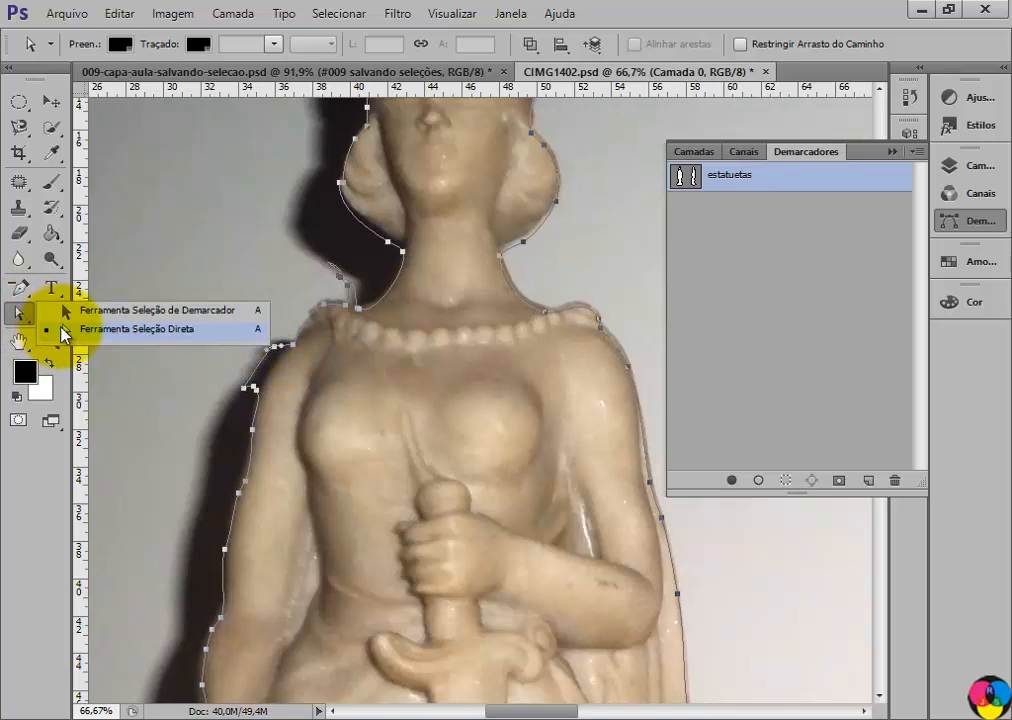
left_click(63, 329)
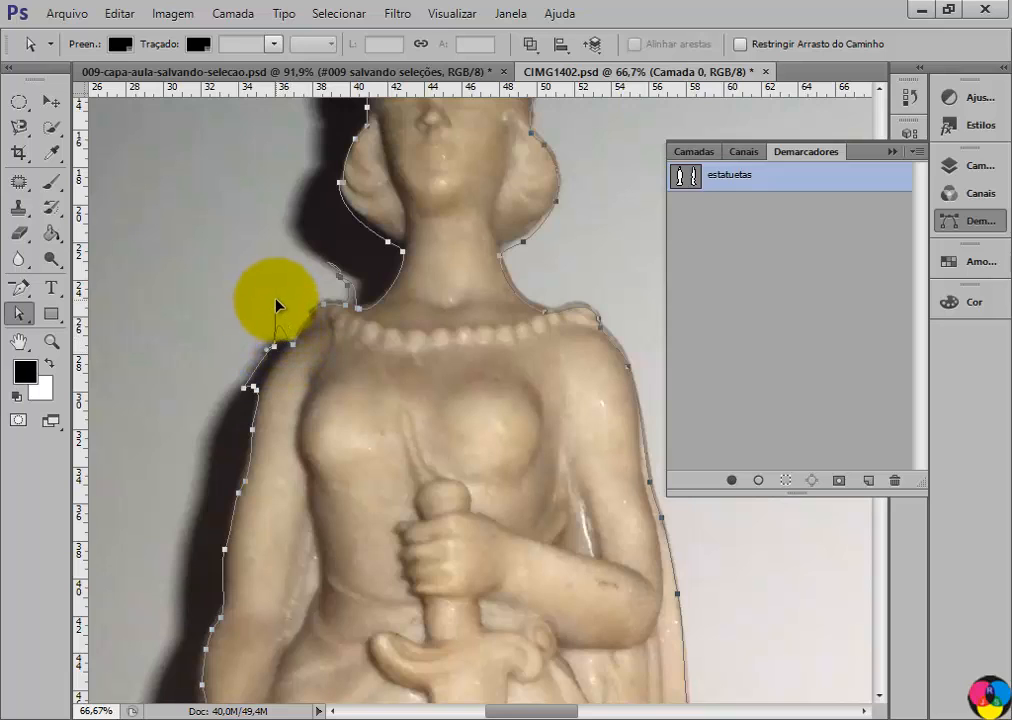
left_click(263, 362)
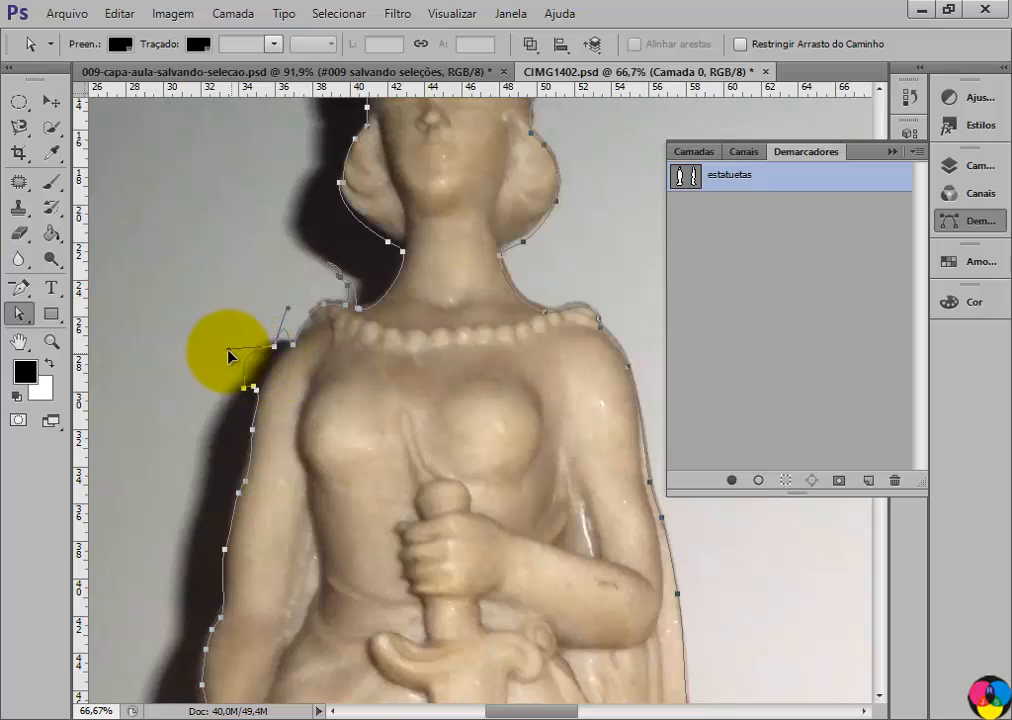
left_click(246, 389)
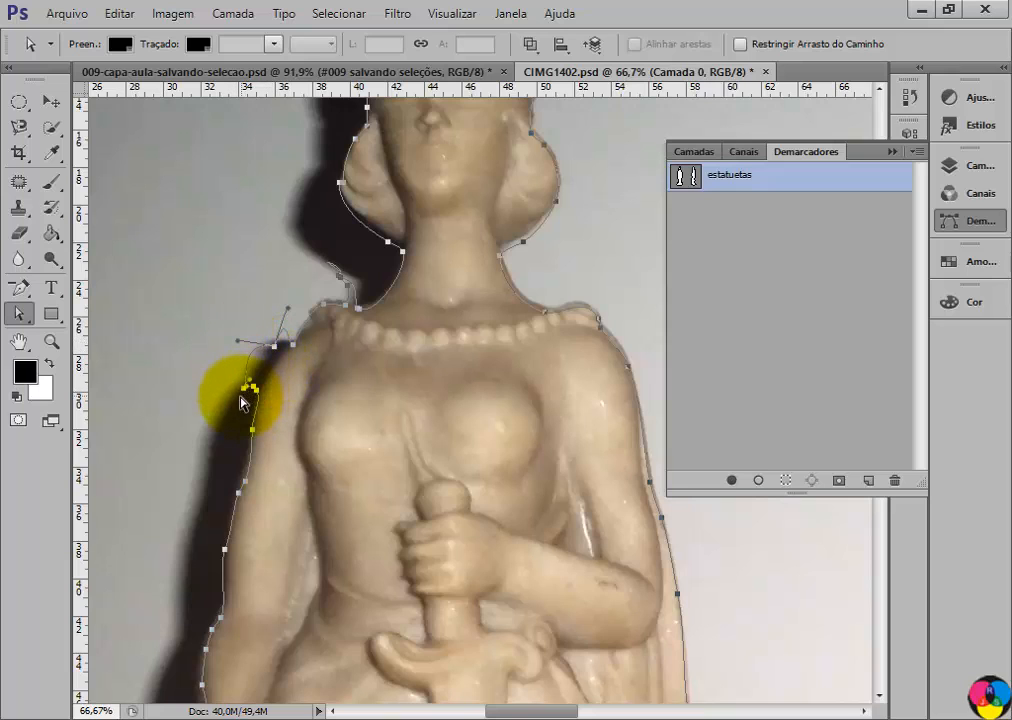
Adjust the anchor points and direction handles along the sword-bearing statue's shadow-side upper arm and elbow
left_click_drag(247, 385, 248, 388)
left_click(251, 404)
left_click(245, 395)
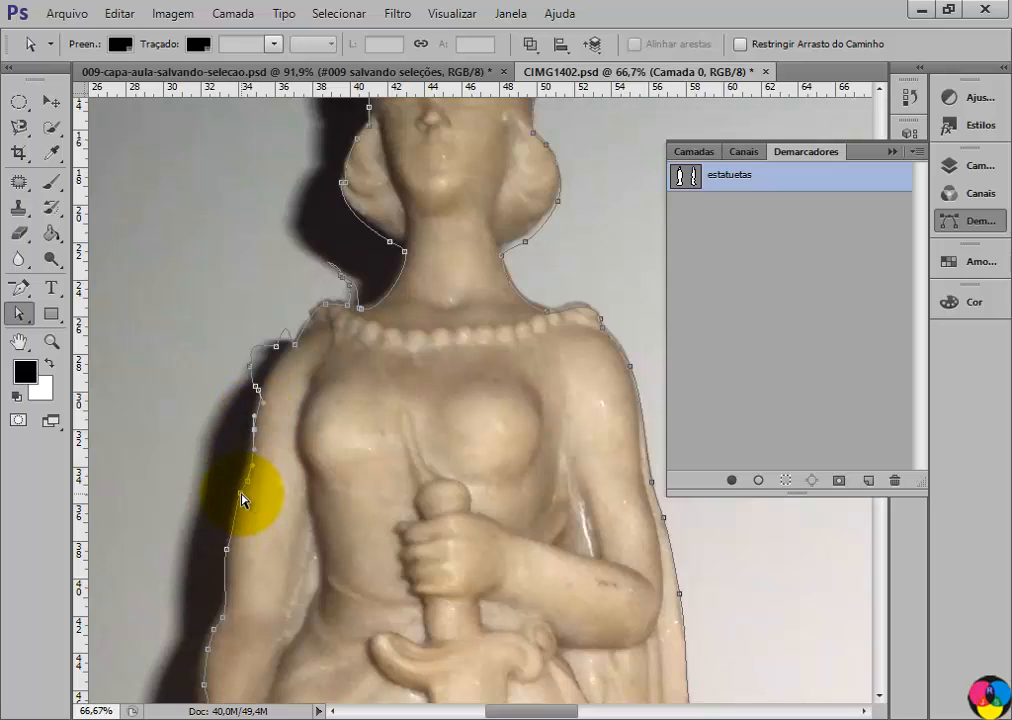
left_click(227, 550)
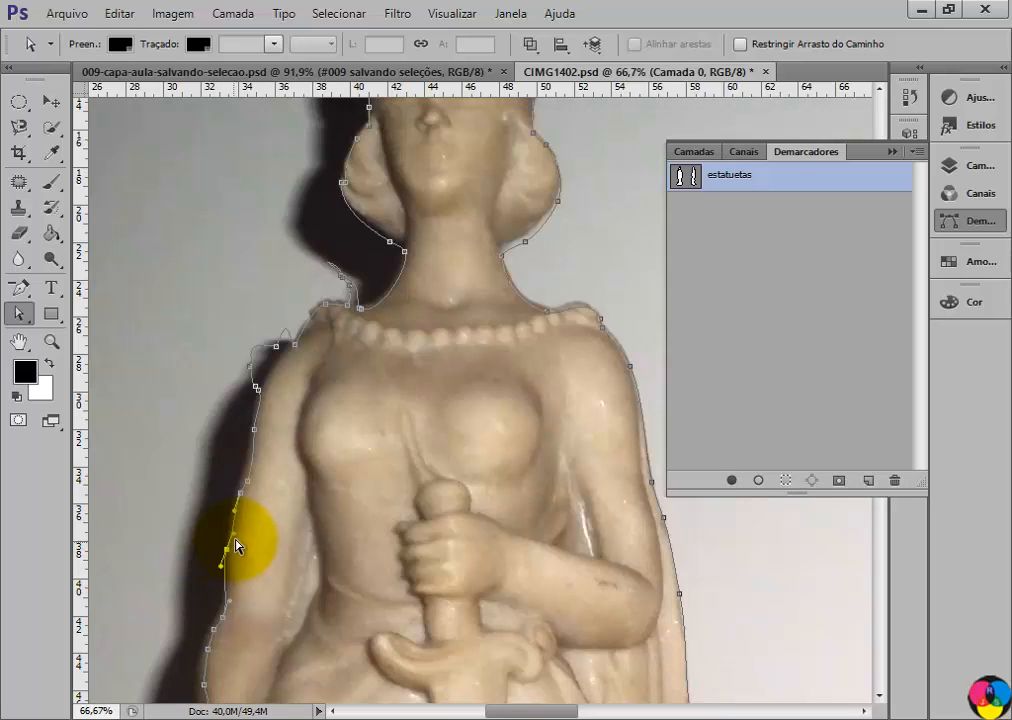
mouse_move(234, 534)
left_mouse_down()
mouse_move(225, 523)
mouse_move(236, 530)
mouse_move(278, 486)
mouse_move(228, 542)
mouse_move(227, 522)
left_mouse_up()
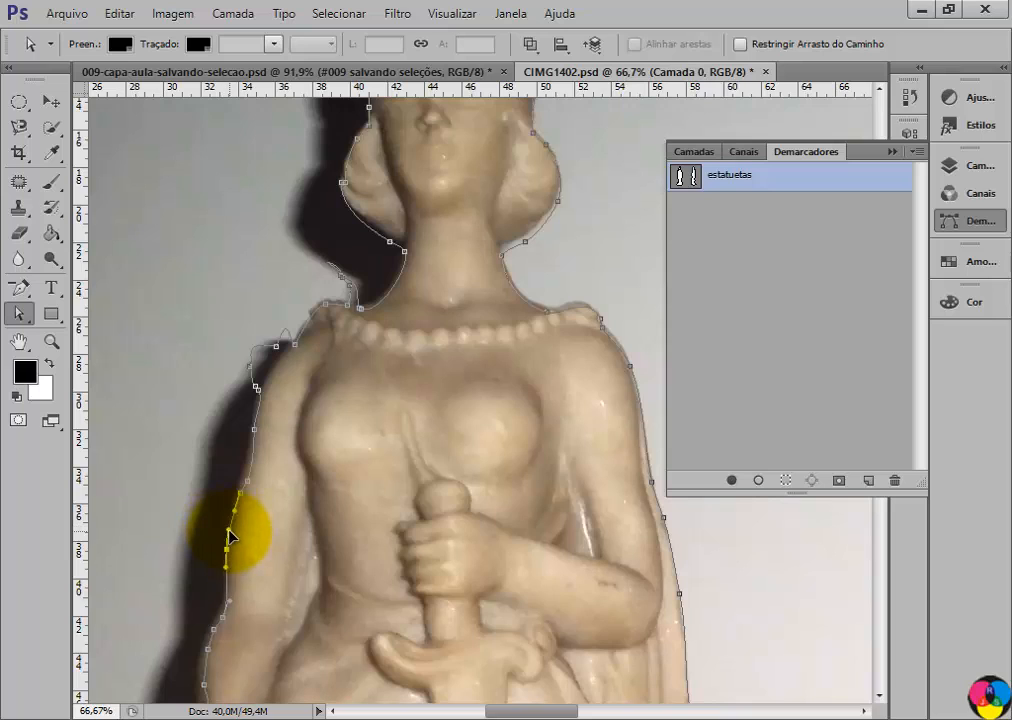
Reshape the path segments around the shadow-side shoulder anchor by moving the curve inward and retracting its upper direction handle
left_click(257, 382)
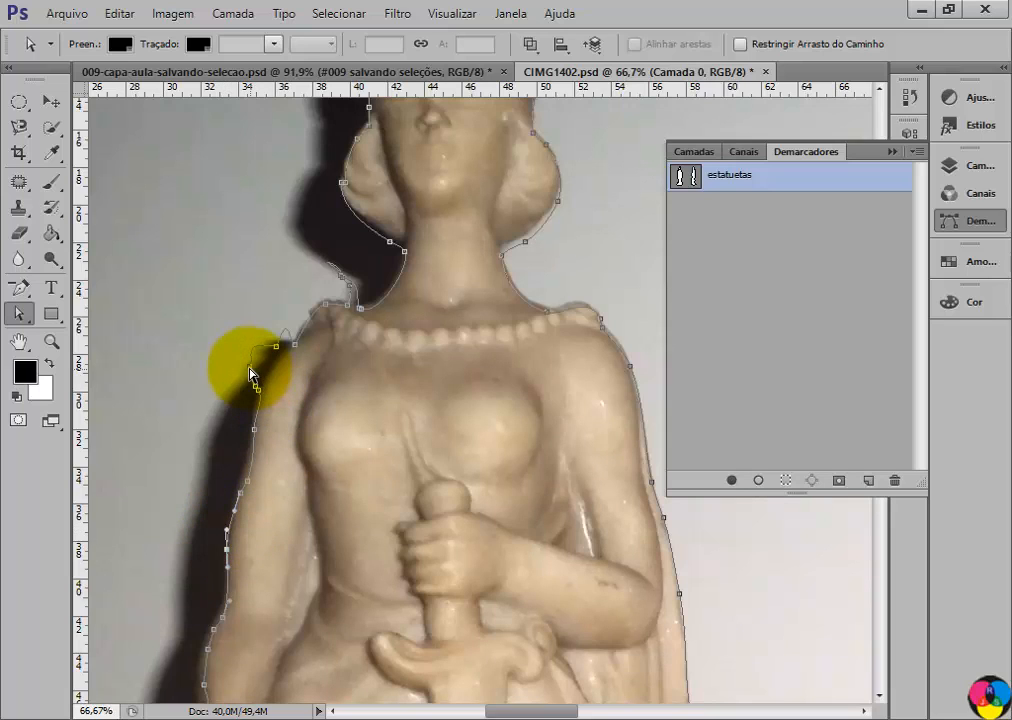
left_click_drag(252, 375, 271, 343)
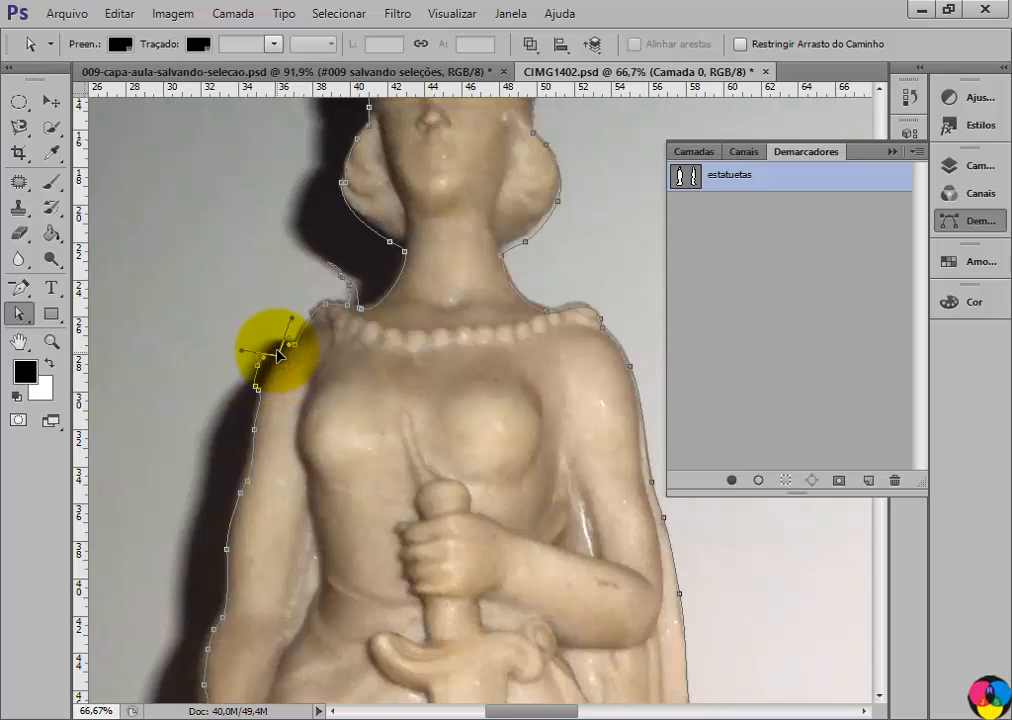
left_click(20, 316)
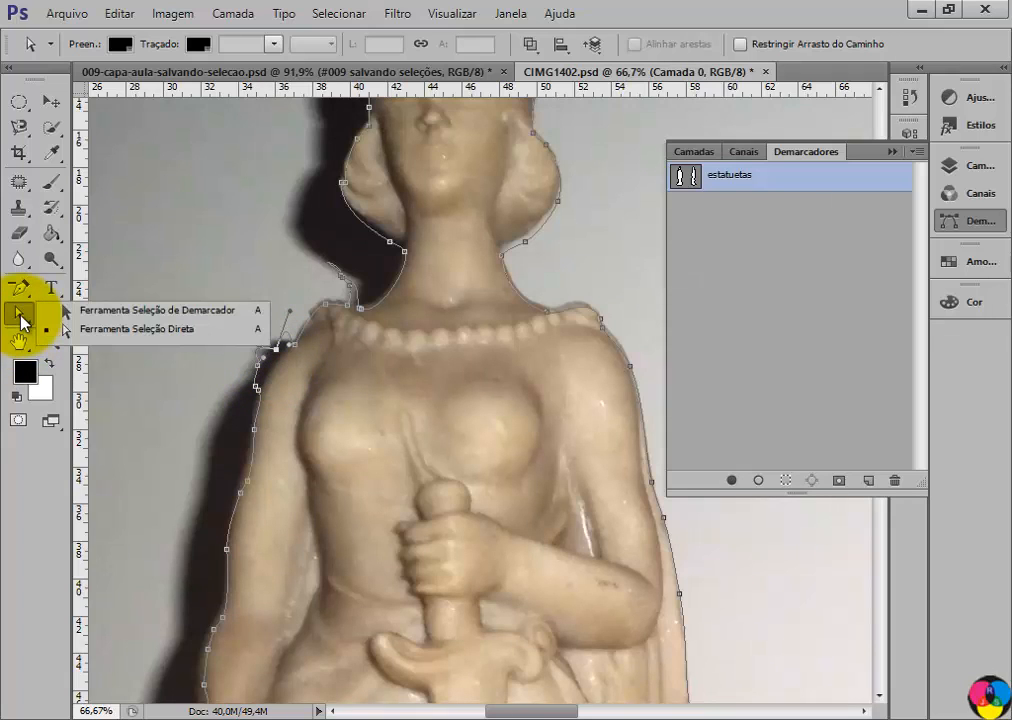
left_click(256, 373)
left_click_drag(290, 312, 286, 334)
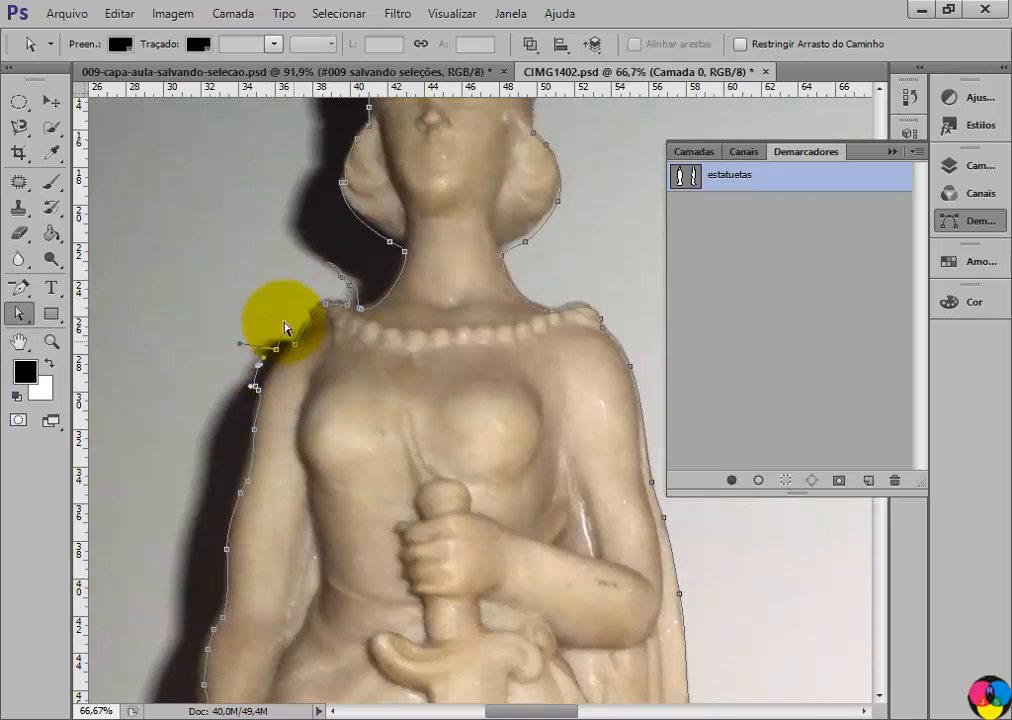
Remove the surplus anchor points along the shadow-side shoulder and upper arm with the Delete Anchor Point tool
left_click(20, 290)
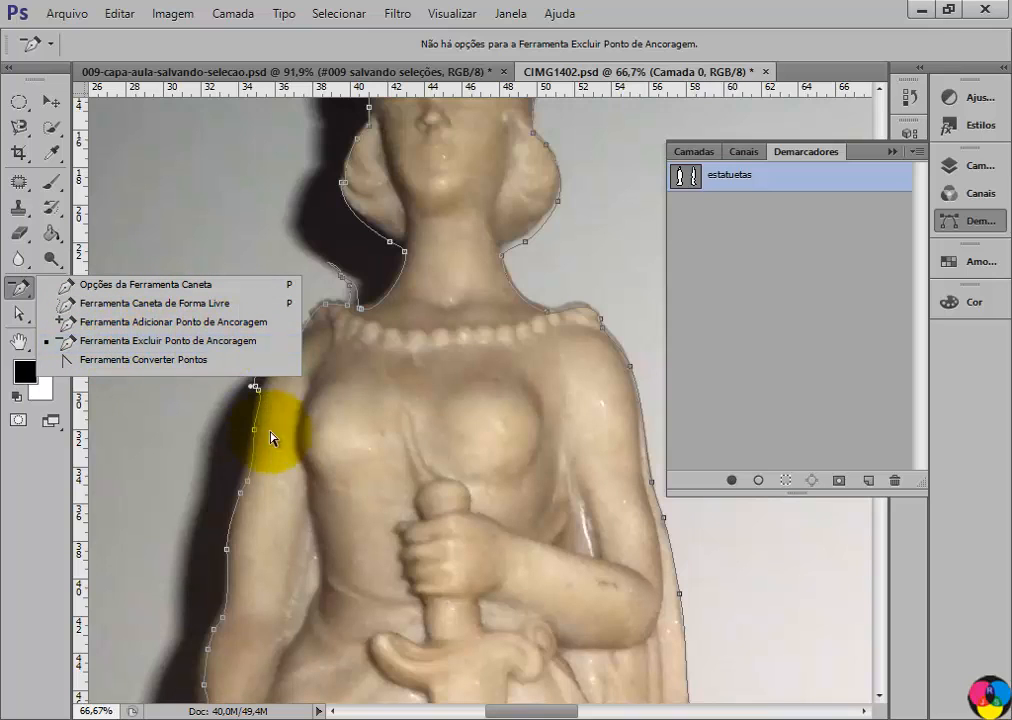
left_click(68, 350)
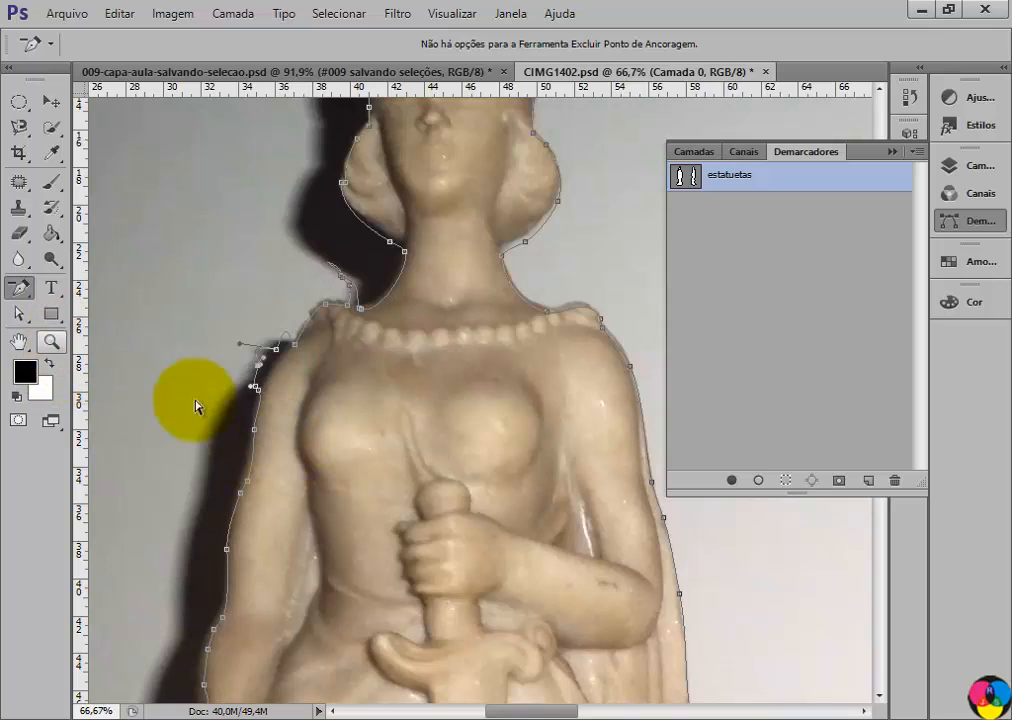
left_click(257, 390)
left_click(269, 349)
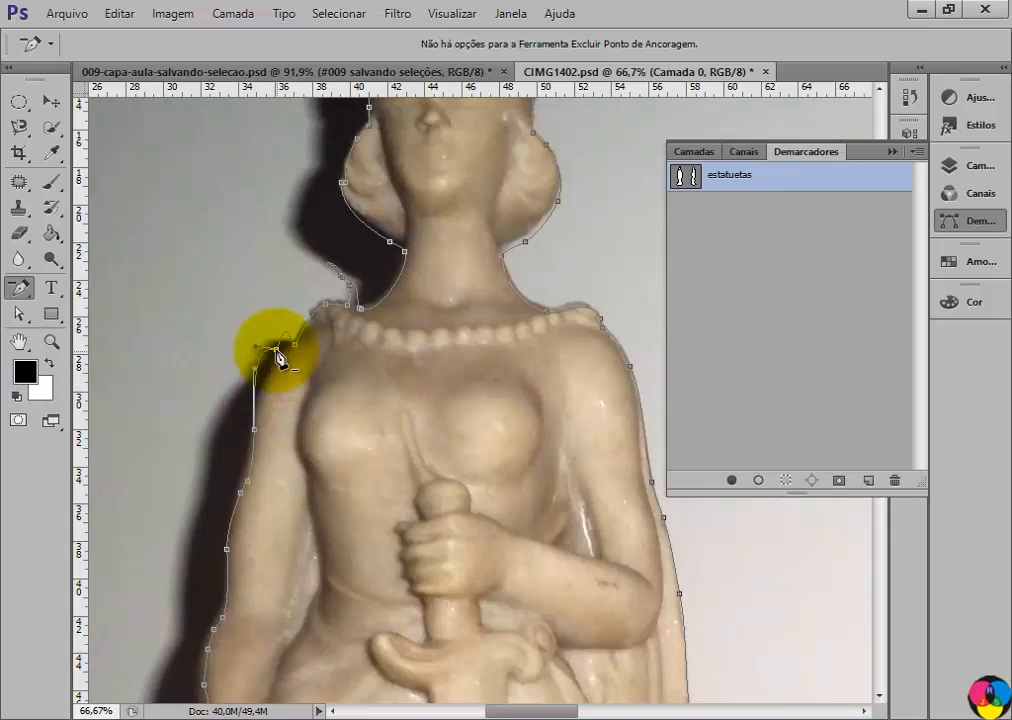
left_click(296, 350)
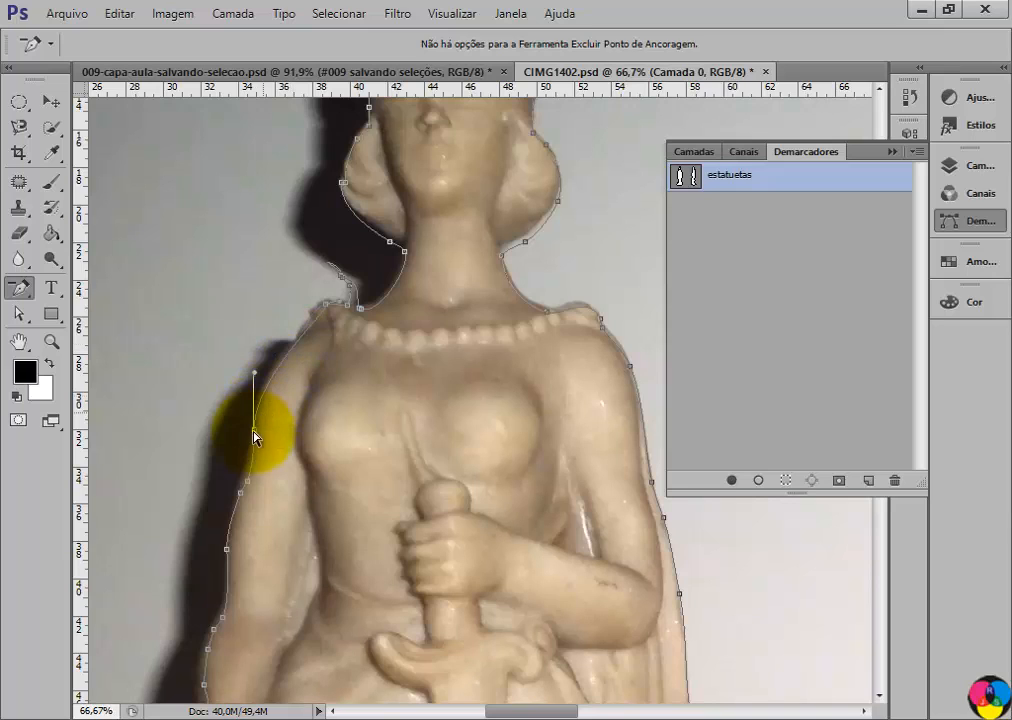
left_click(248, 492)
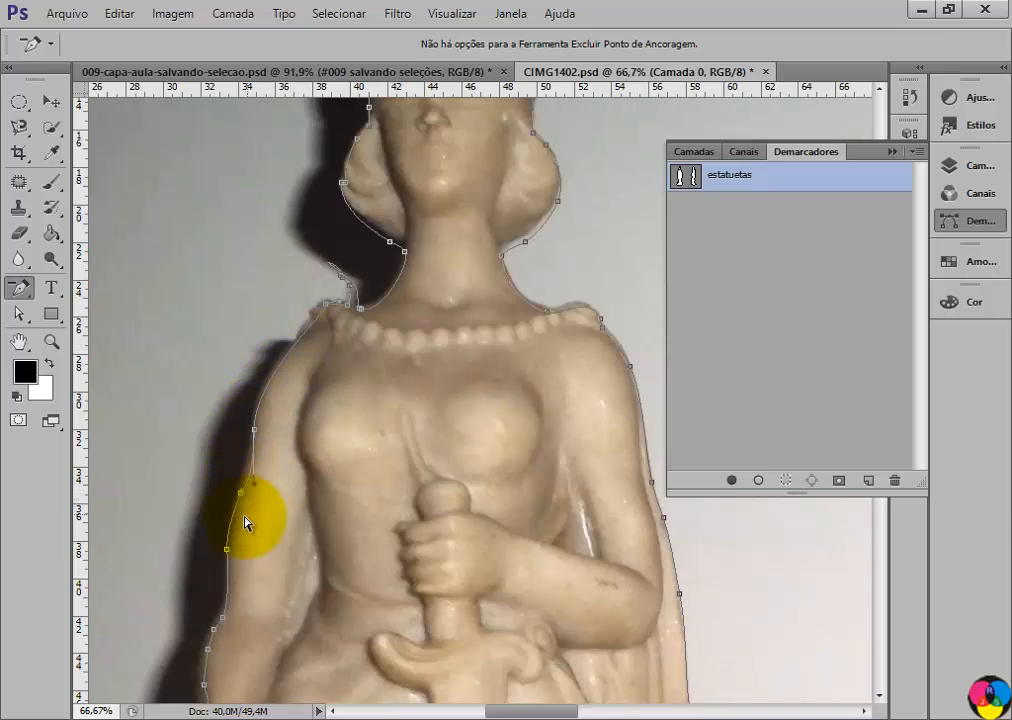
Add new anchor points along the shadow-side shoulder and arm with the Add Anchor Point tool, fitting the path to the statue's edge
left_click(18, 288)
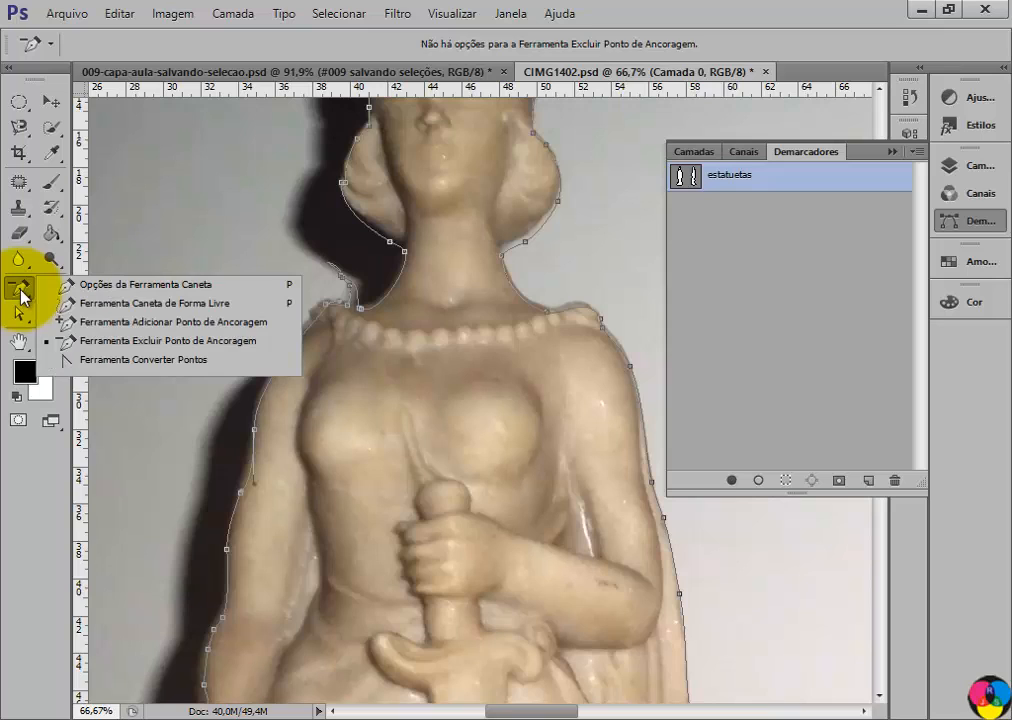
left_click(89, 324)
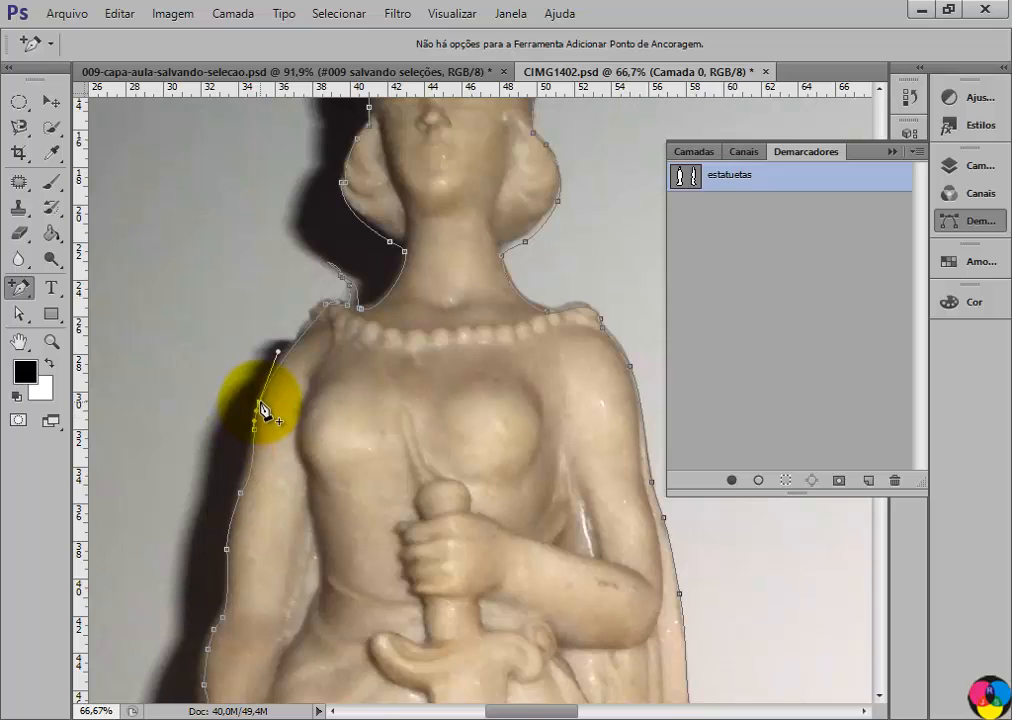
left_click_drag(260, 405, 286, 356)
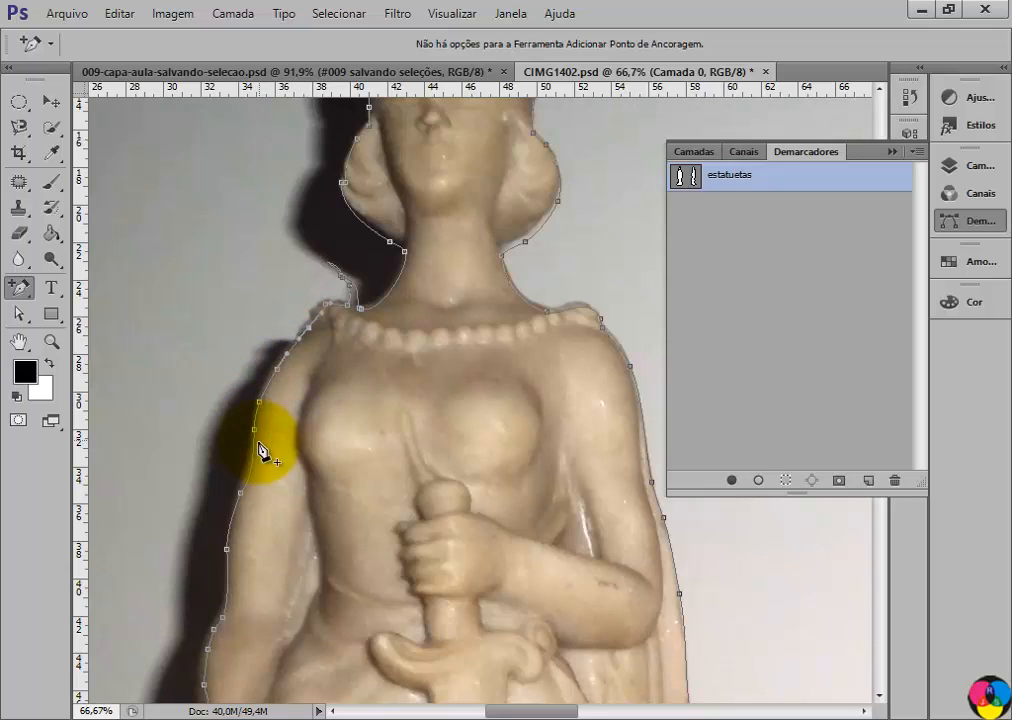
left_click(251, 456)
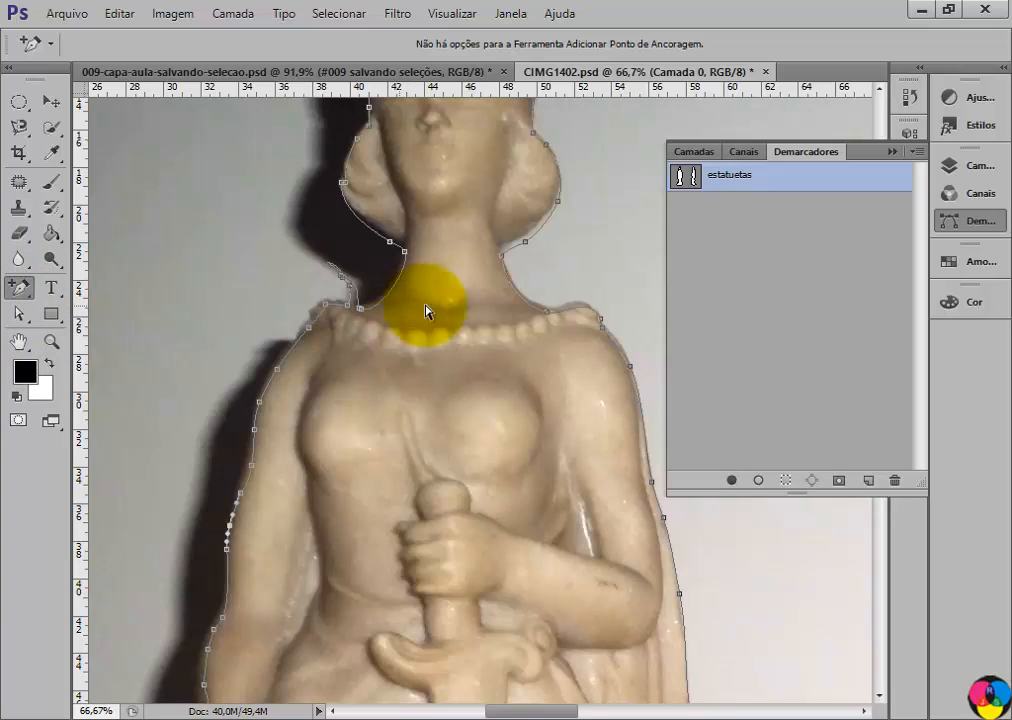
Switch to the Elliptical Marquee tool and duplicate the estatuetas path
left_click(19, 103)
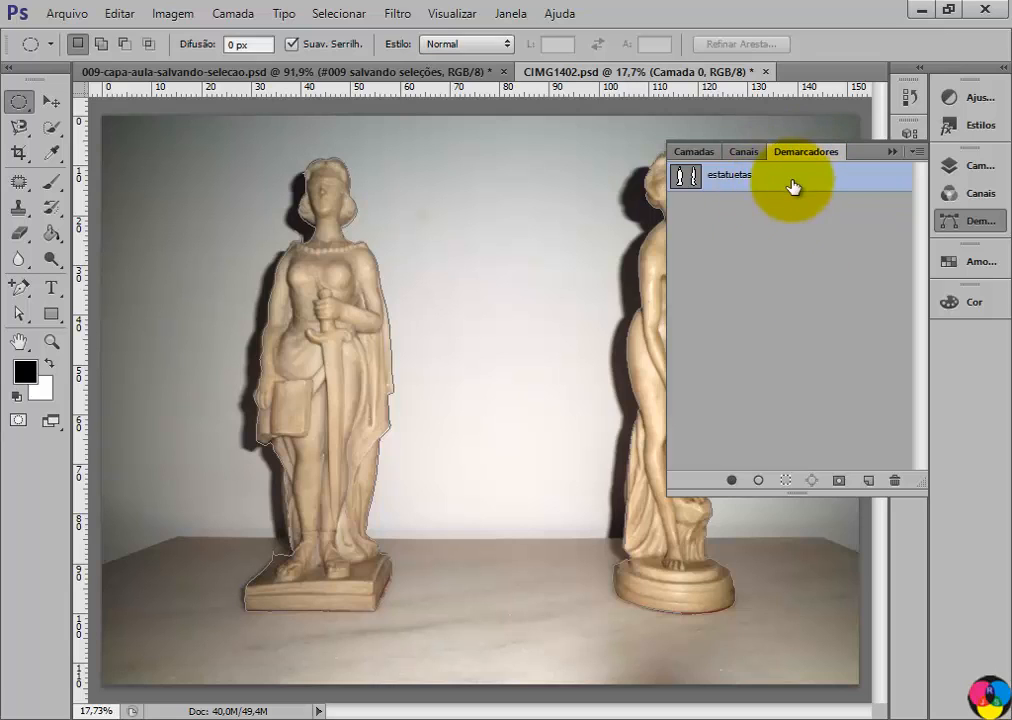
left_click_drag(805, 193, 873, 485)
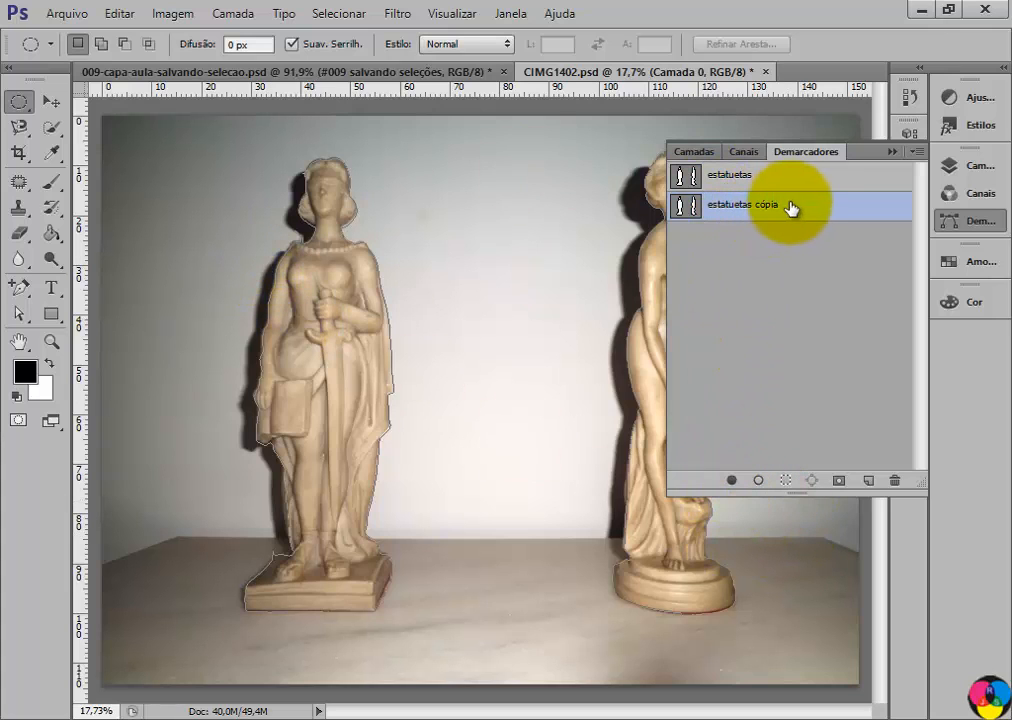
Try filling the estatuetas cópia path with black, undo the fill, and try a black brush stroke along the path instead
left_click(734, 482)
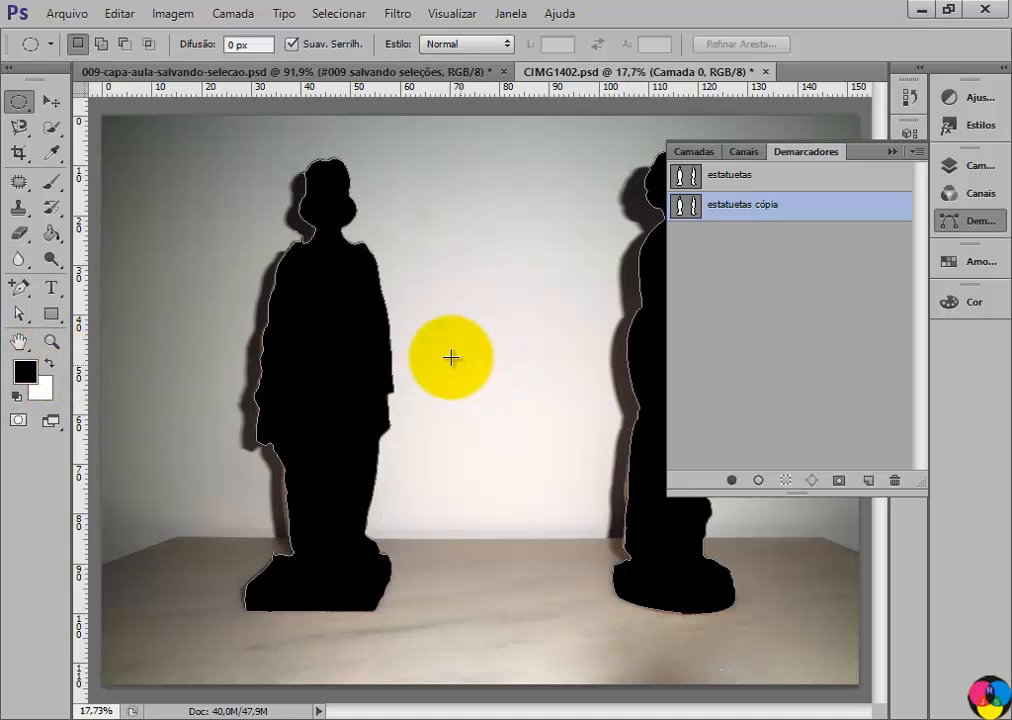
key("ctrl+z")
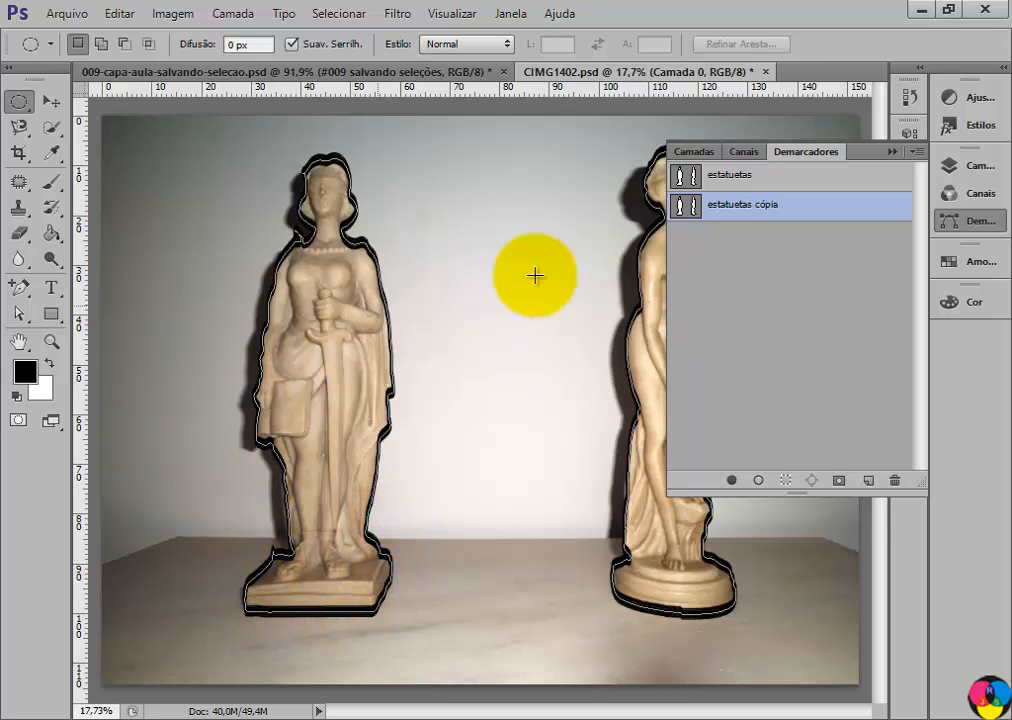
left_click(757, 432)
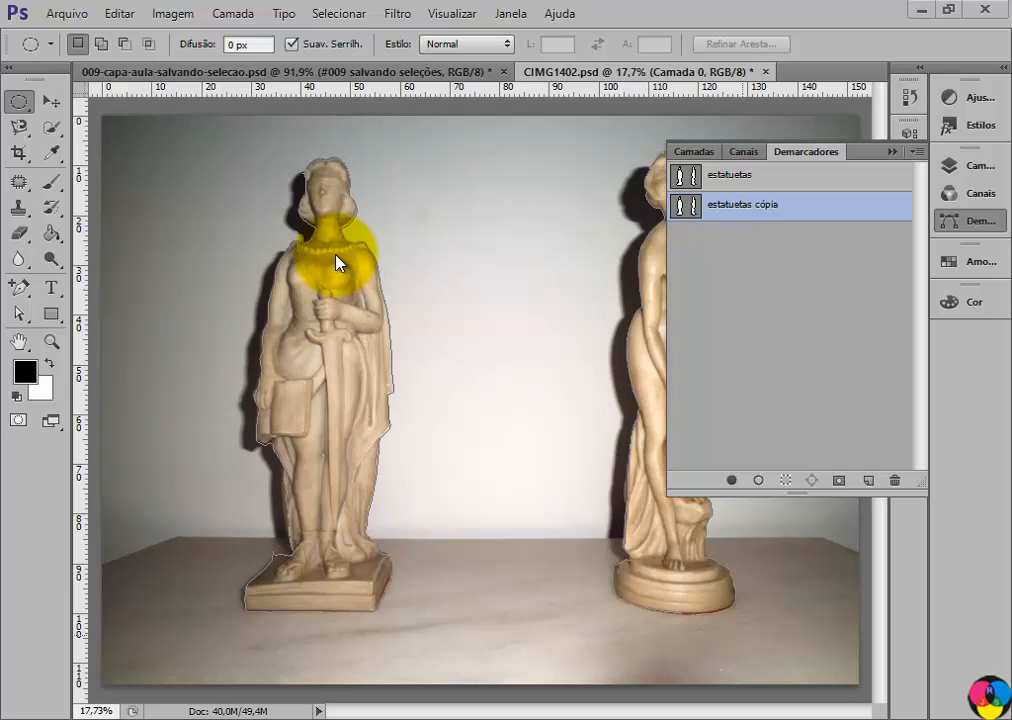
left_click(916, 153)
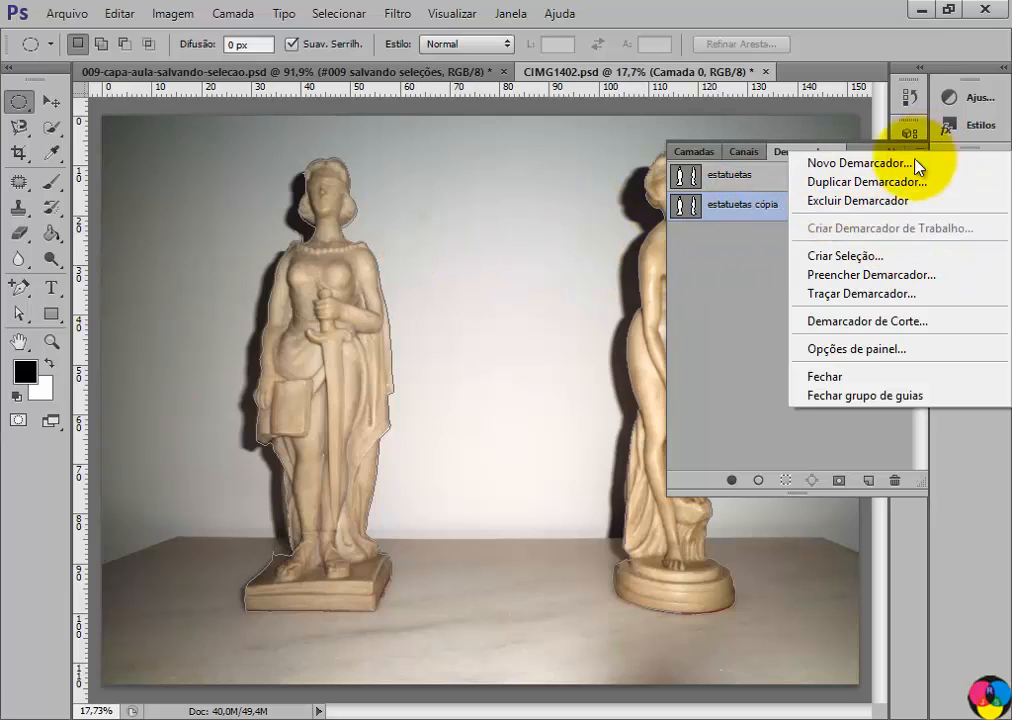
left_click(758, 263)
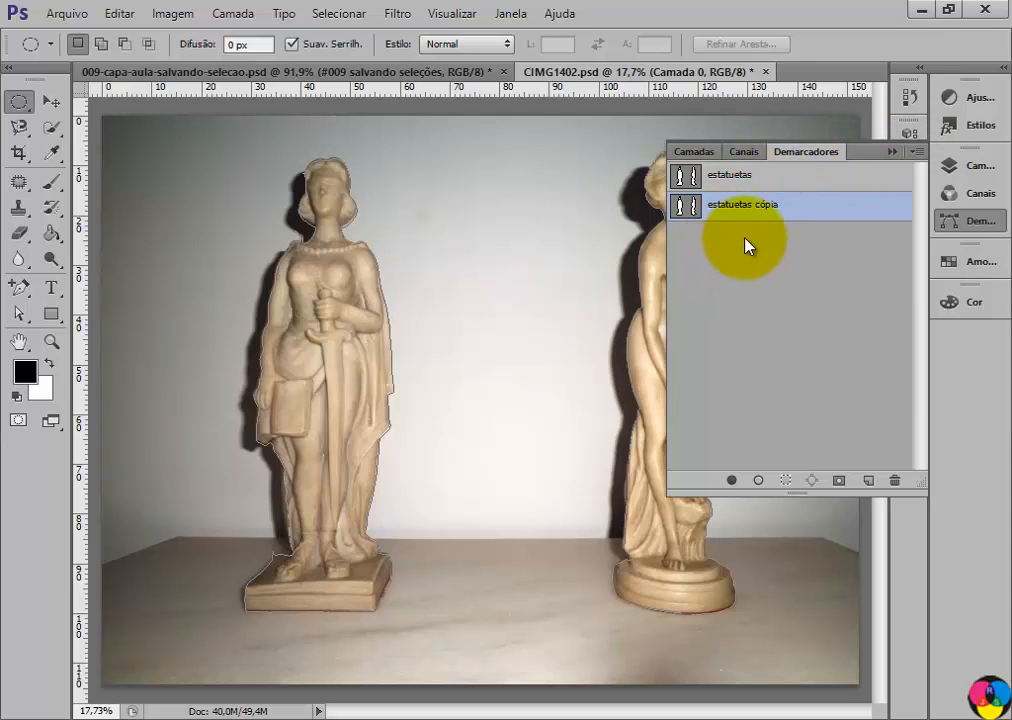
Load the estatuetas cópia path as a selection and convert that selection into a new work path
left_click_drag(745, 208, 784, 472)
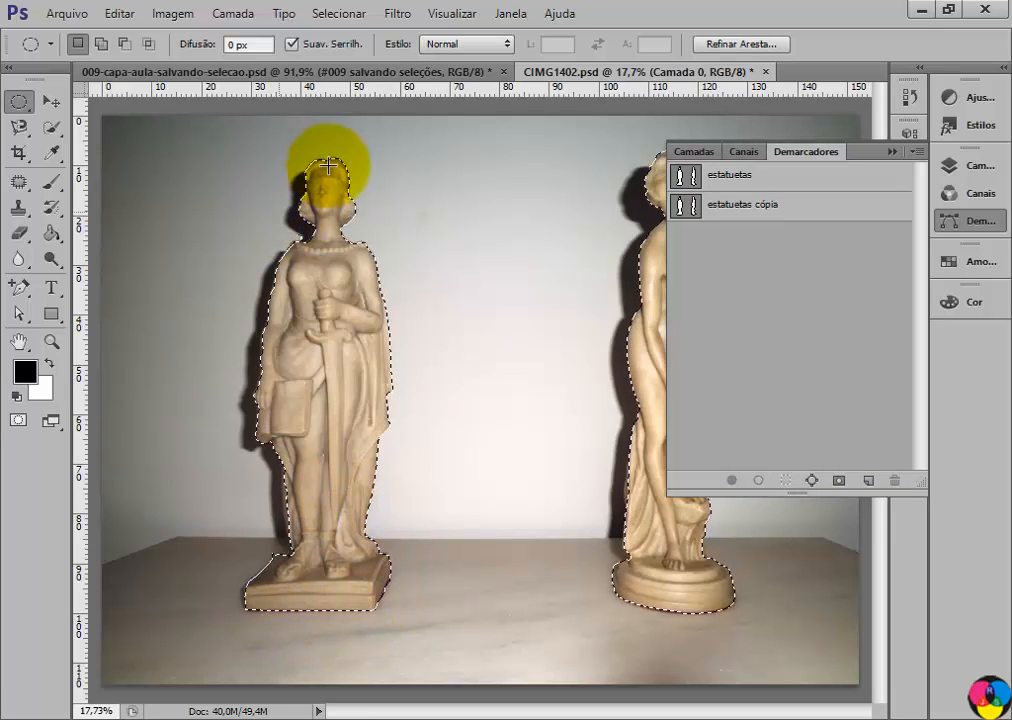
left_click(811, 483)
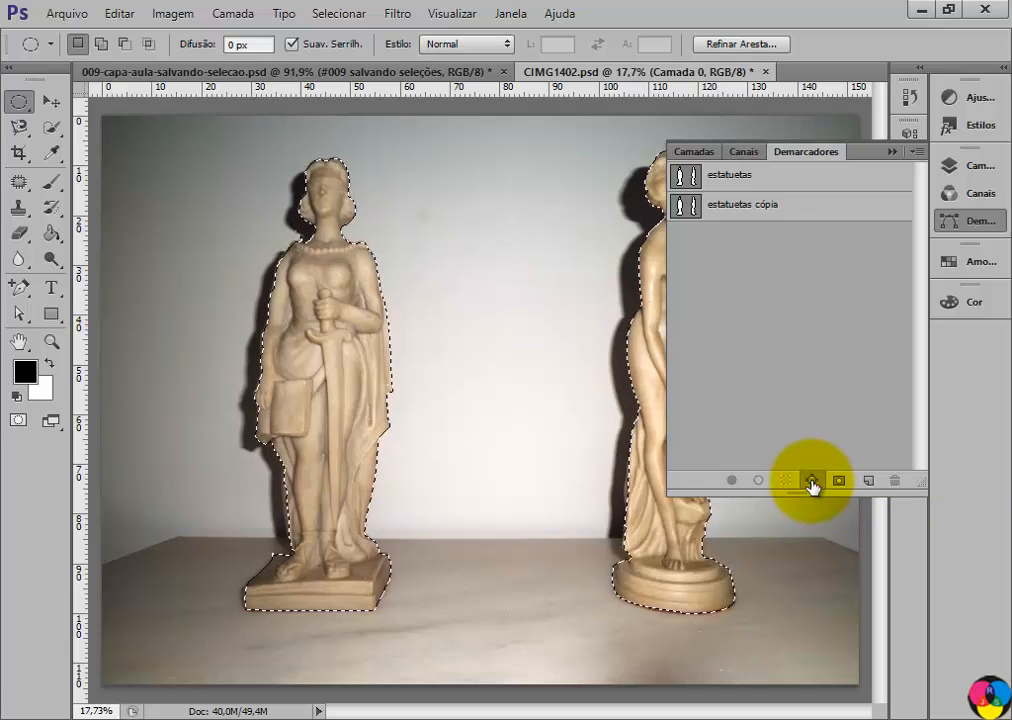
left_click(811, 480)
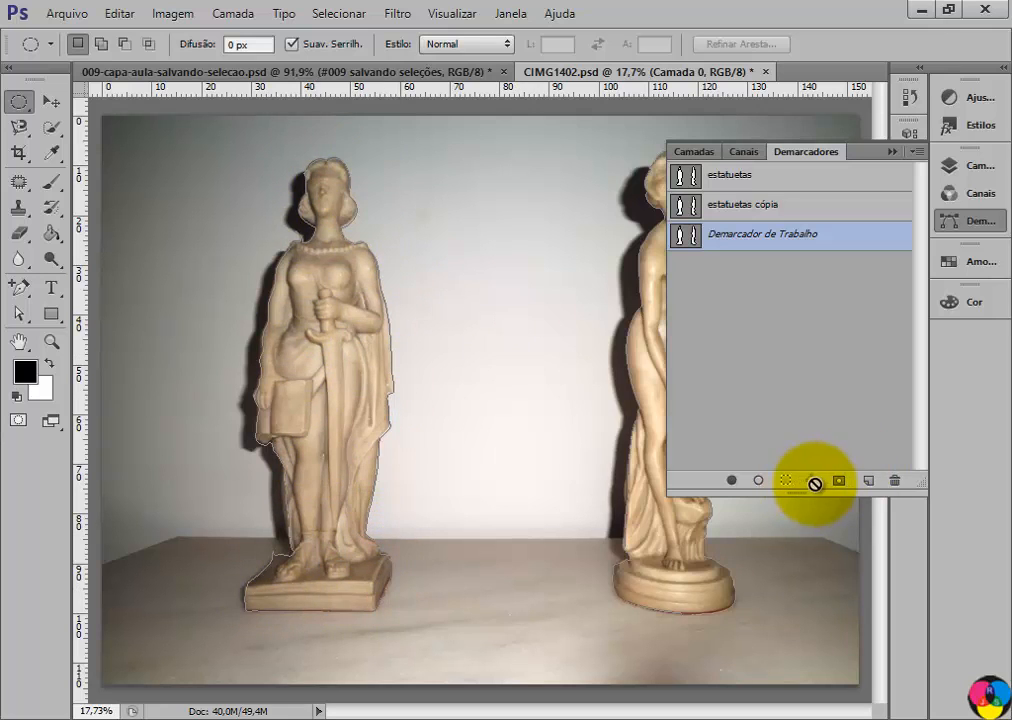
Save the temporary work path permanently as Demarcador 1 and deselect it in the path list
double_click(775, 240)
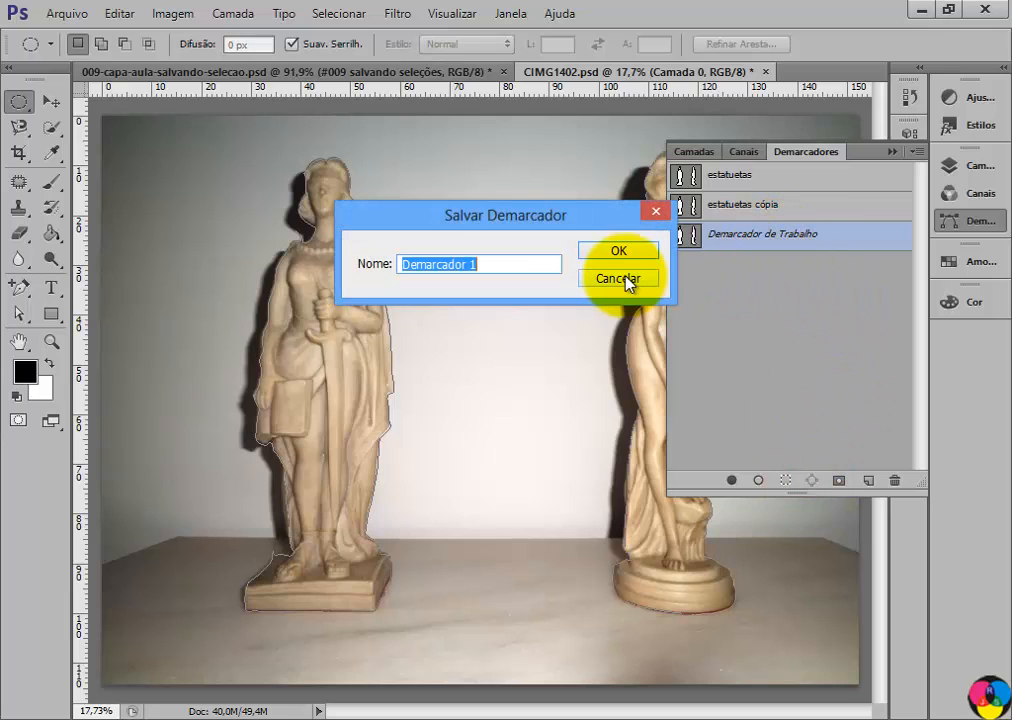
left_click(619, 251)
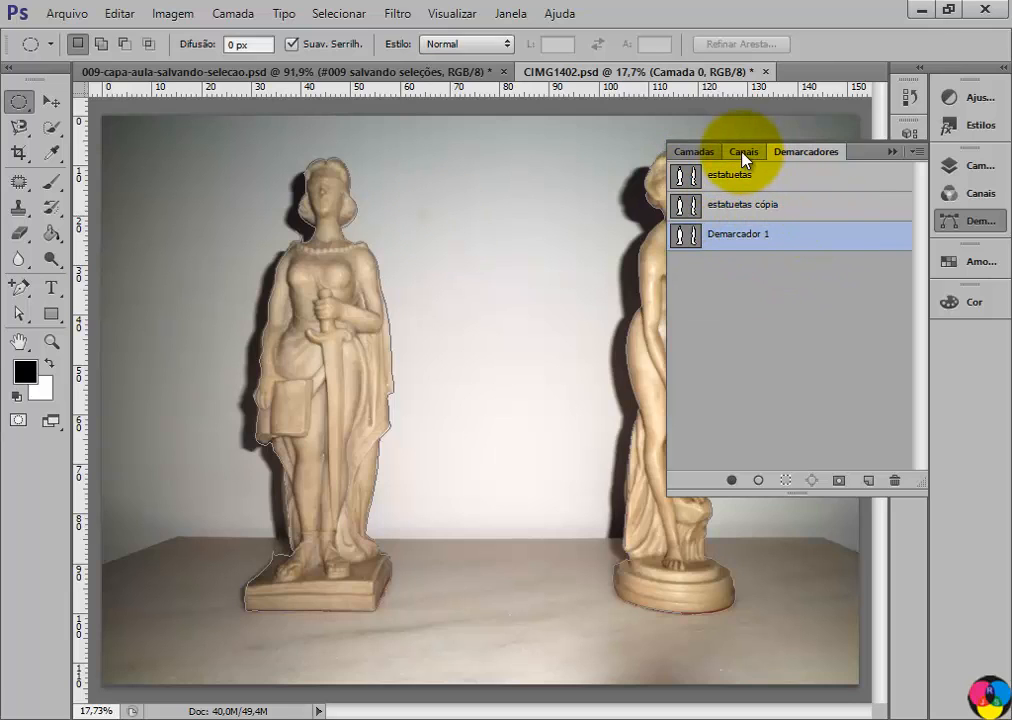
left_click(785, 357)
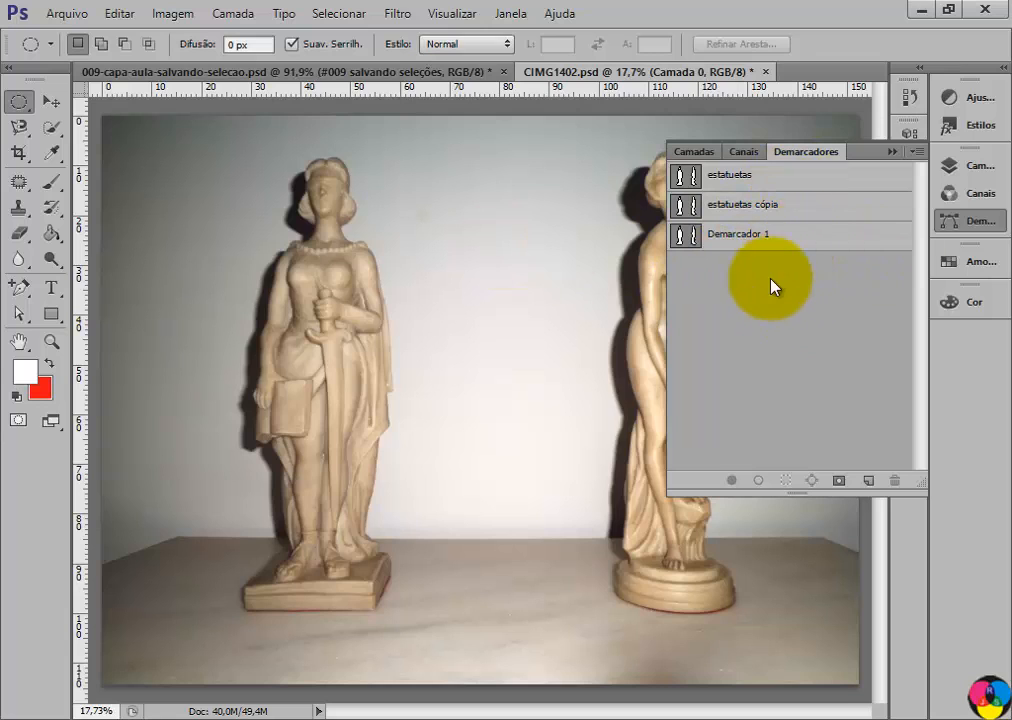
Load the Demarcador 1 path as a selection and use it to mask Camada 0, isolating the two statues
left_click_drag(793, 239, 787, 482)
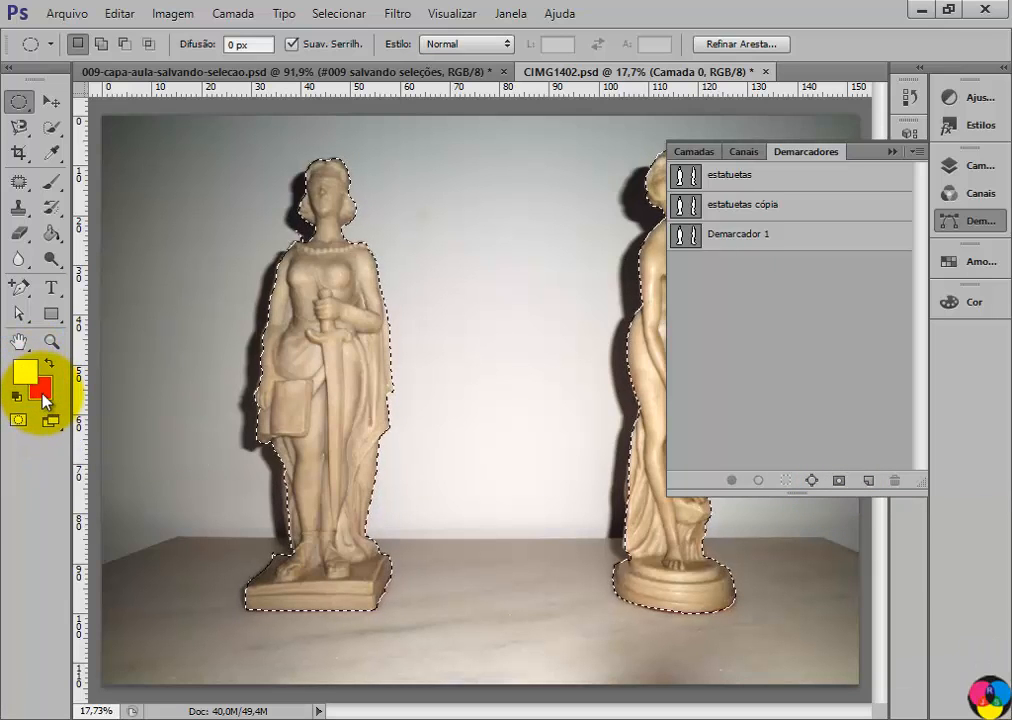
left_click(839, 482)
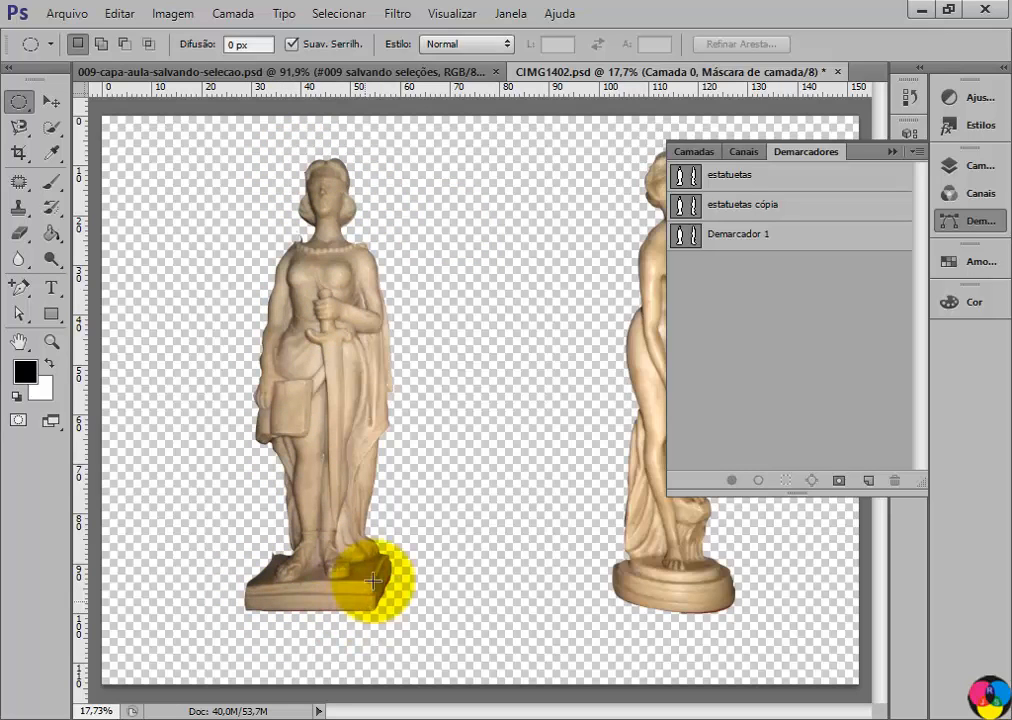
left_click(703, 153)
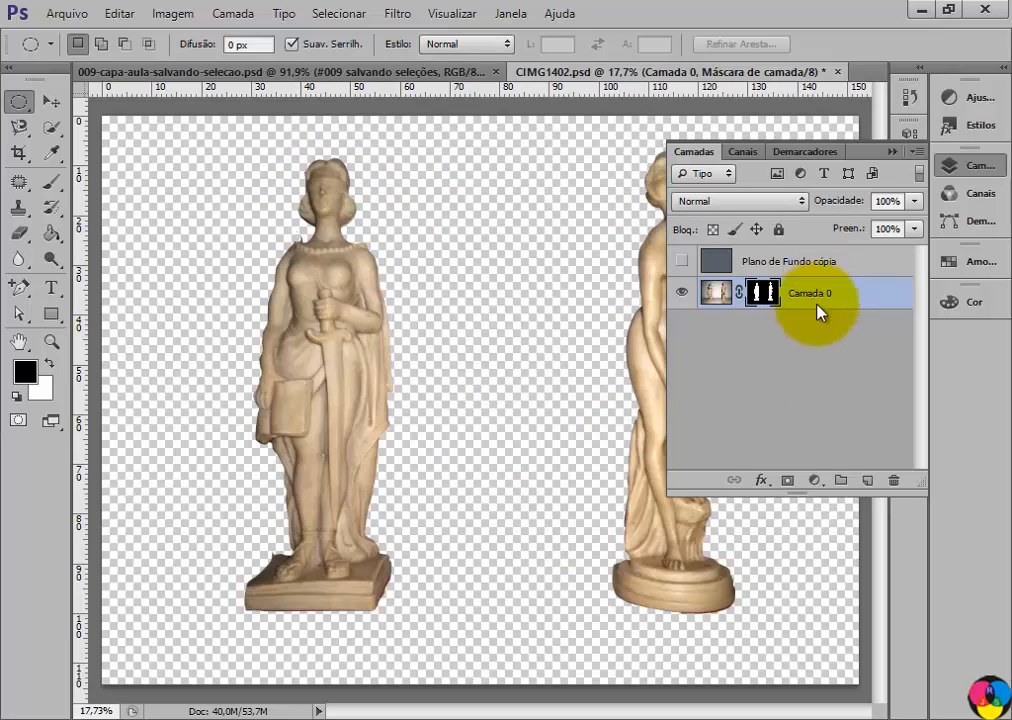
Delete the Demarcador 1 path and select the estatuetas cópia path
left_click(803, 158)
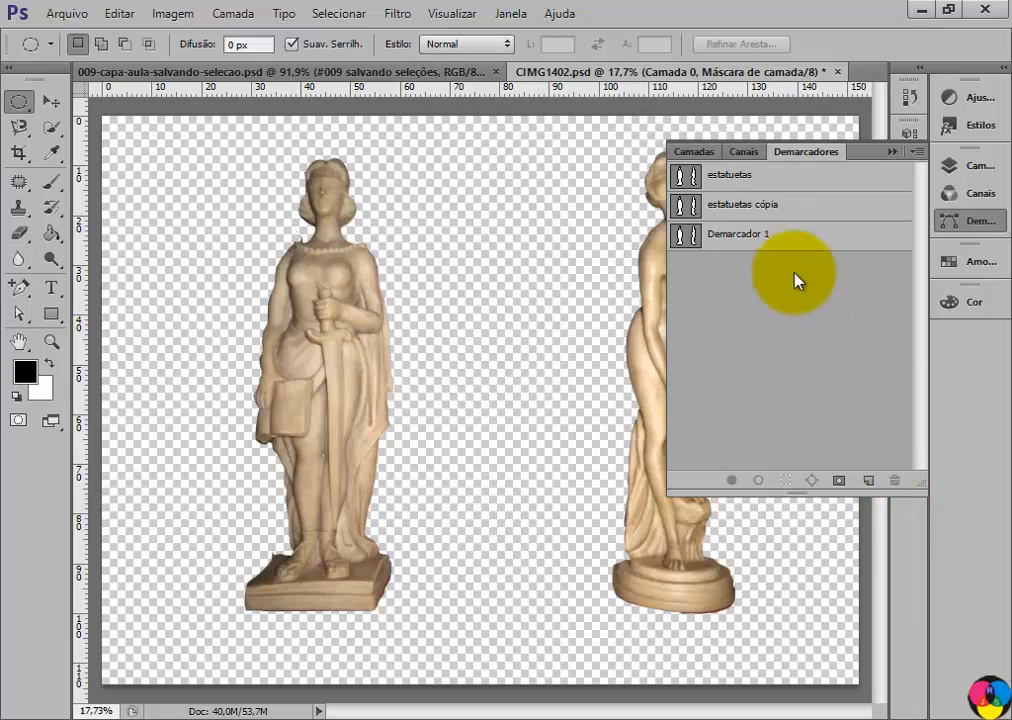
left_click(781, 238)
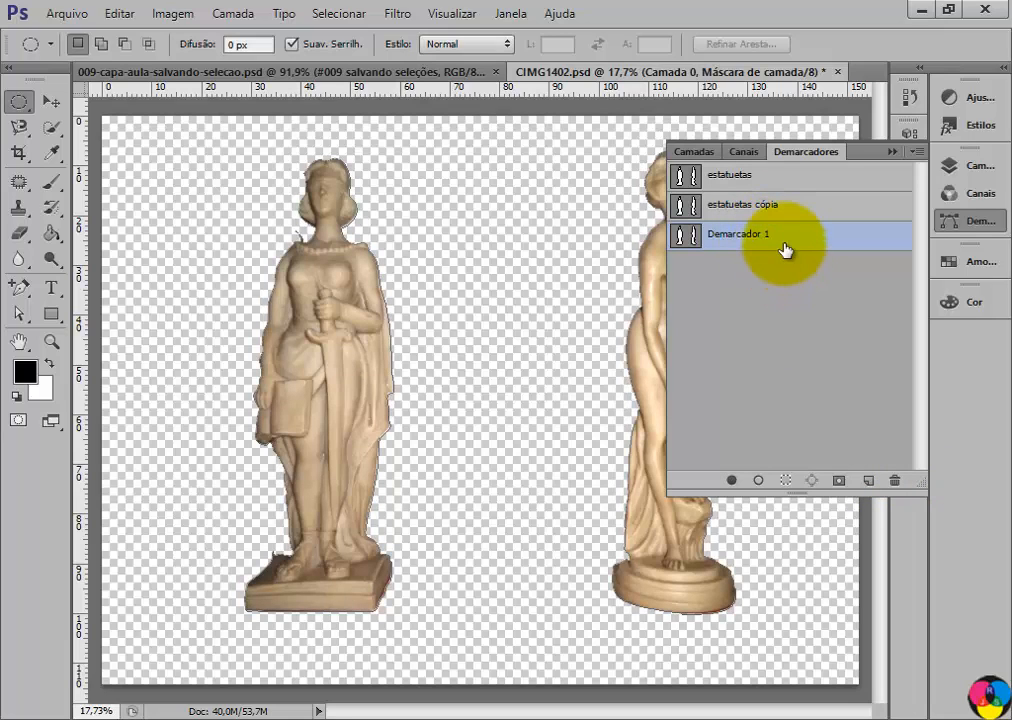
left_click_drag(785, 238, 898, 482)
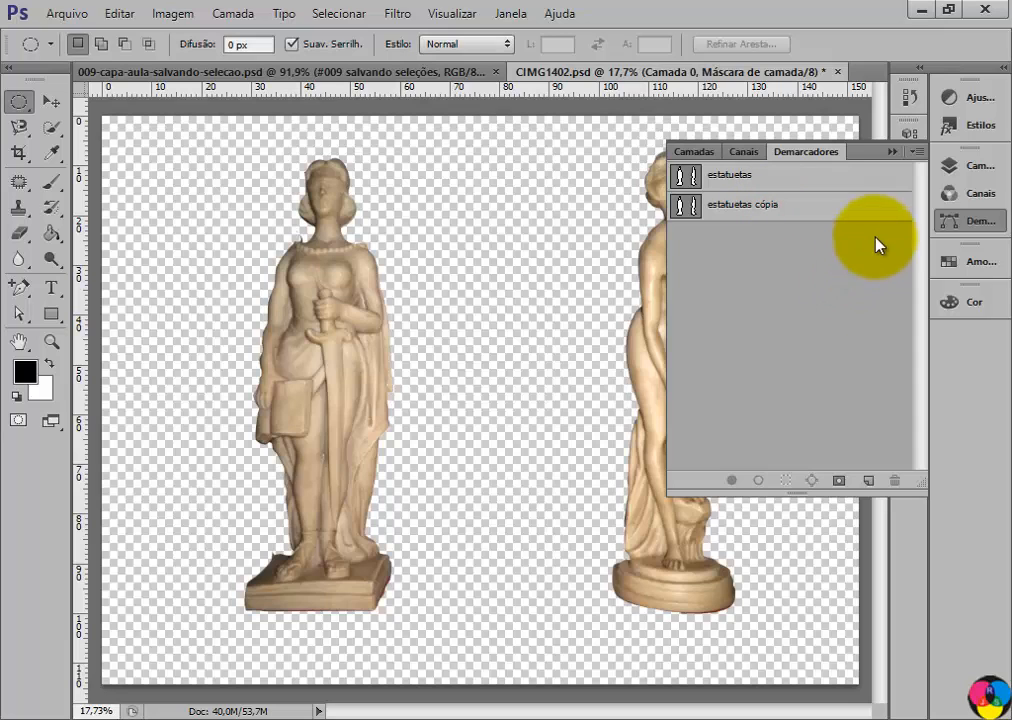
left_click(842, 212)
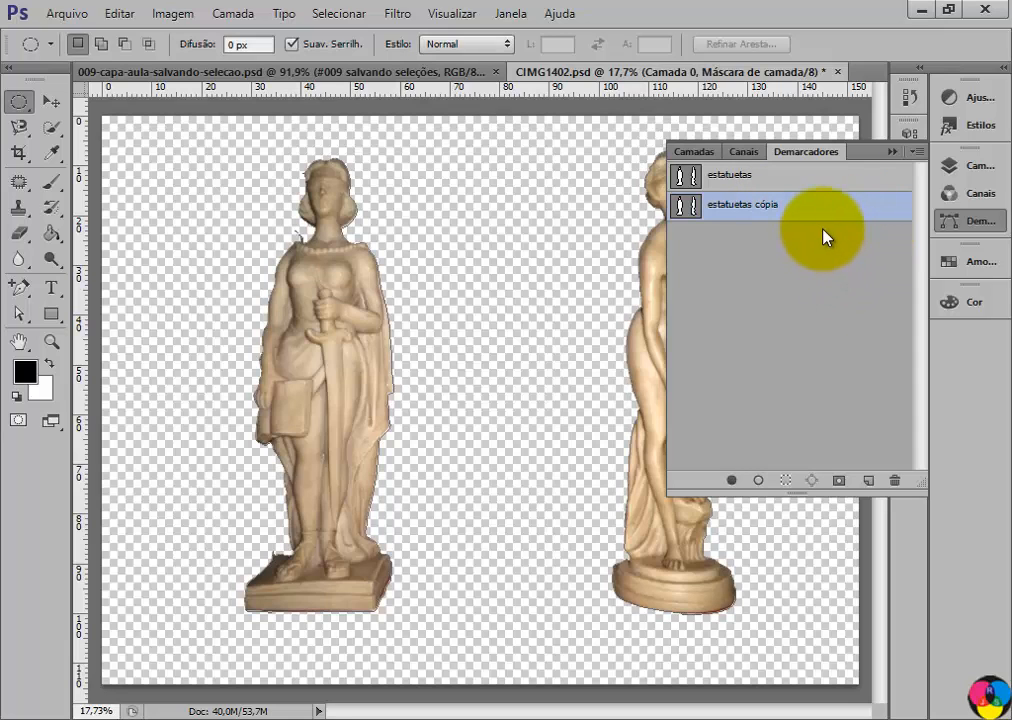
left_click(918, 152)
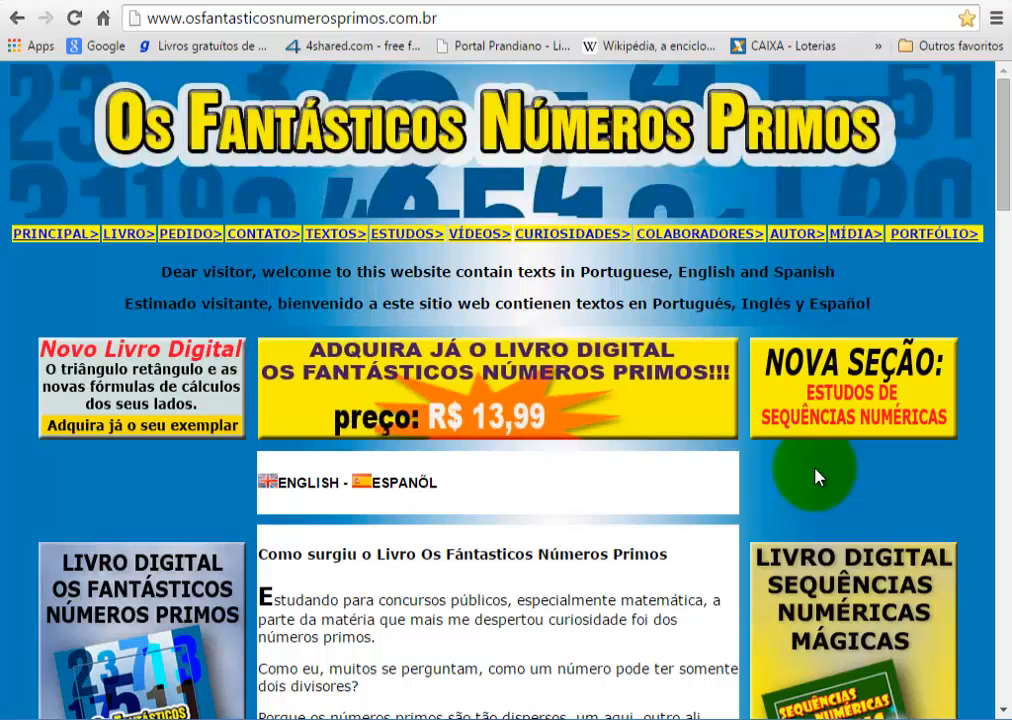
scroll(817, 477, "down", 1)
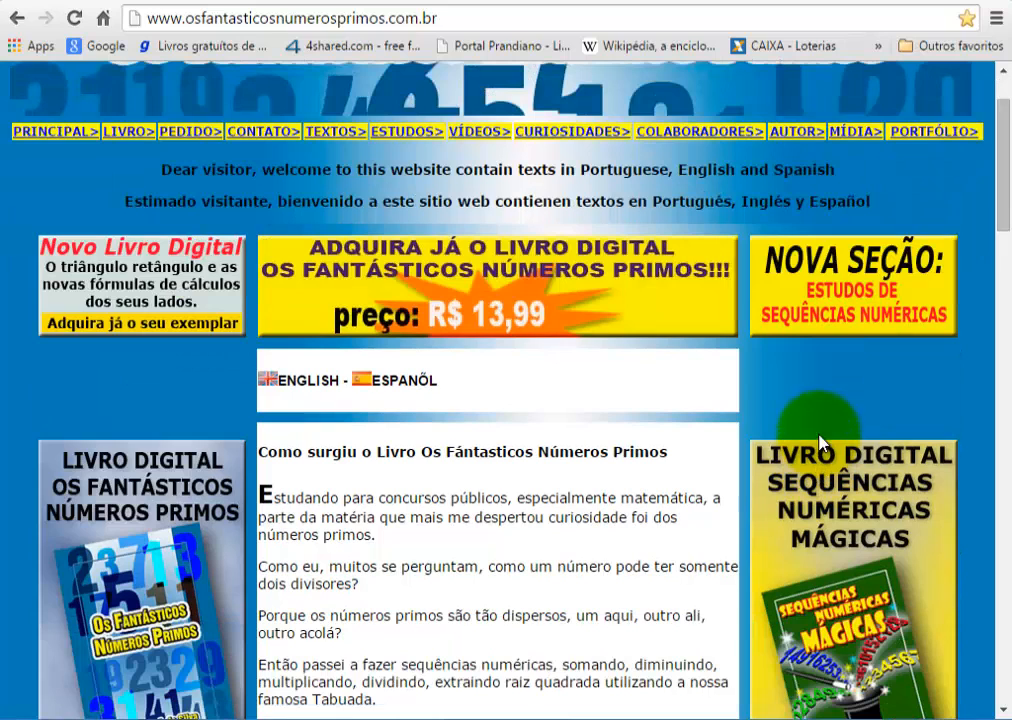
scroll(822, 400, "down", 1)
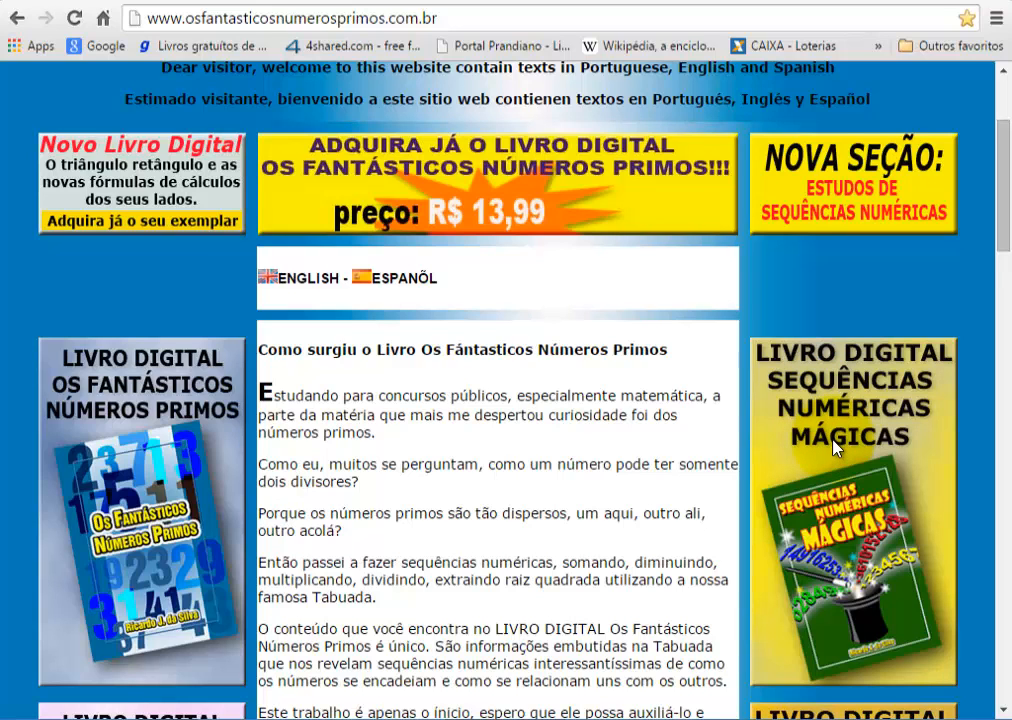
scroll(835, 452, "down", 4)
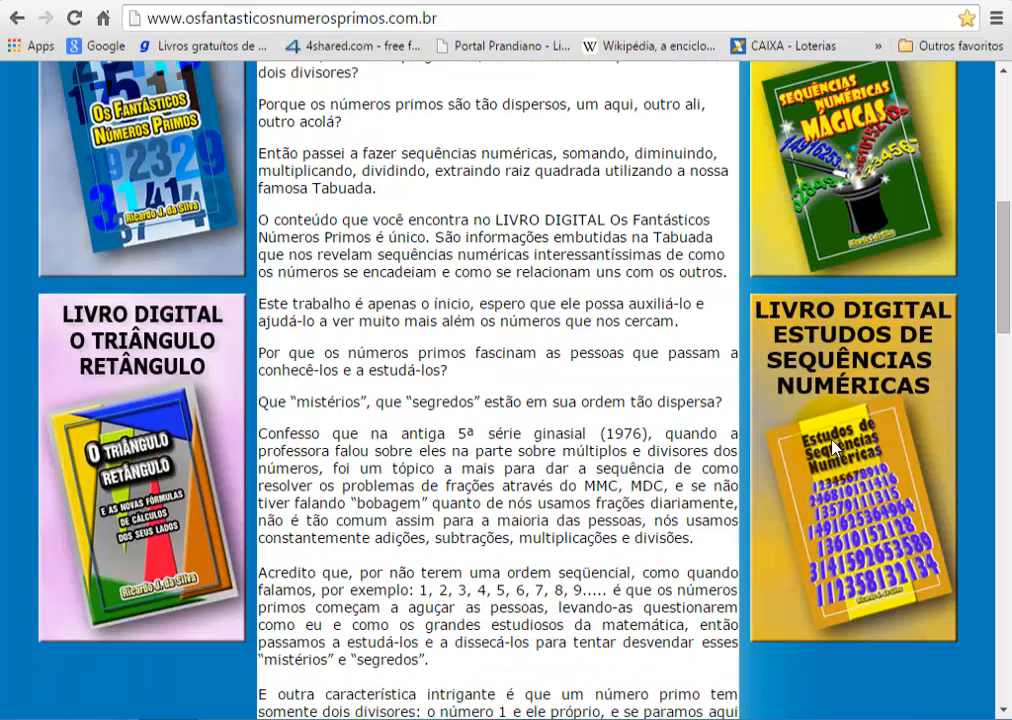
scroll(835, 447, "up", 6)
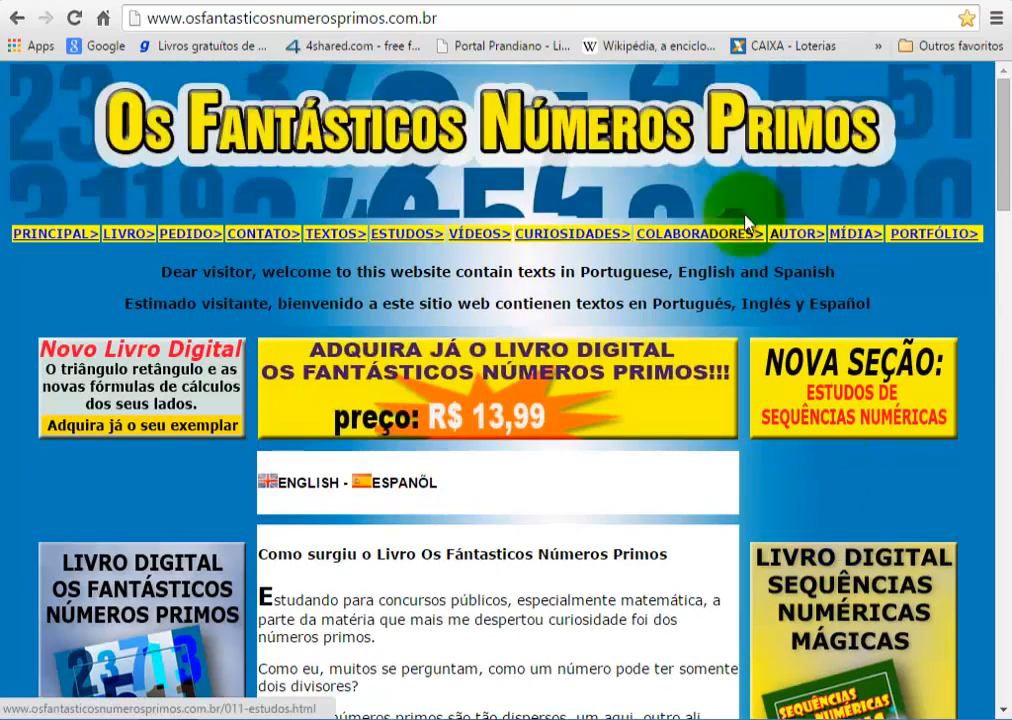